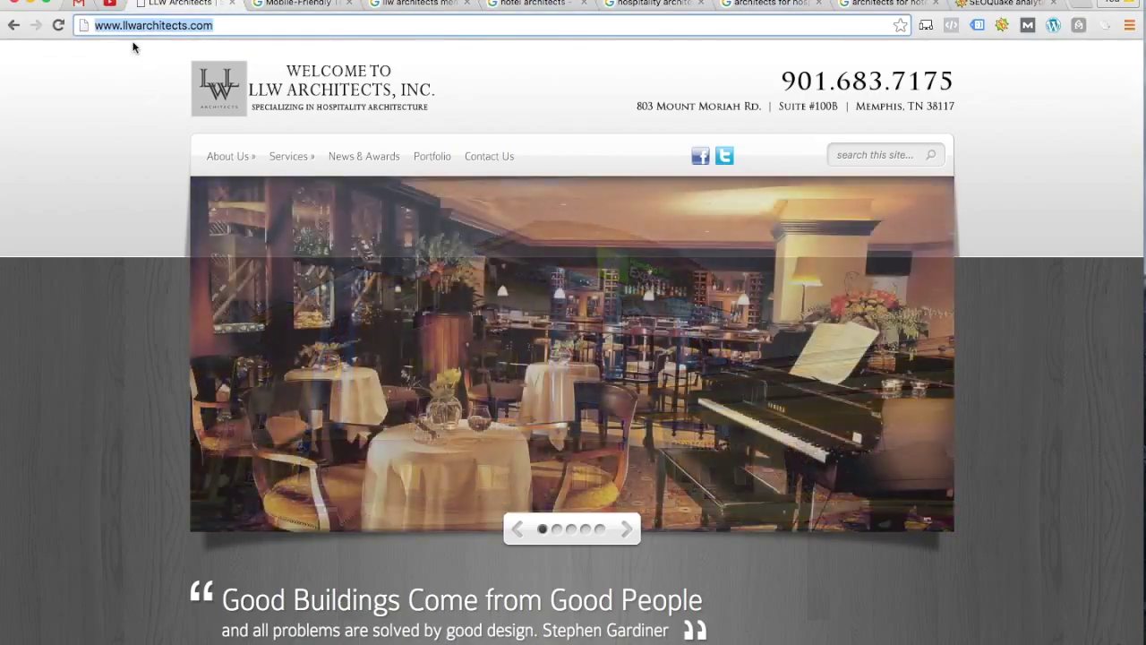
Look through the images in the LLW Architects homepage slideshow.
{"action": "left_click", "coordinate": [139, 29]}
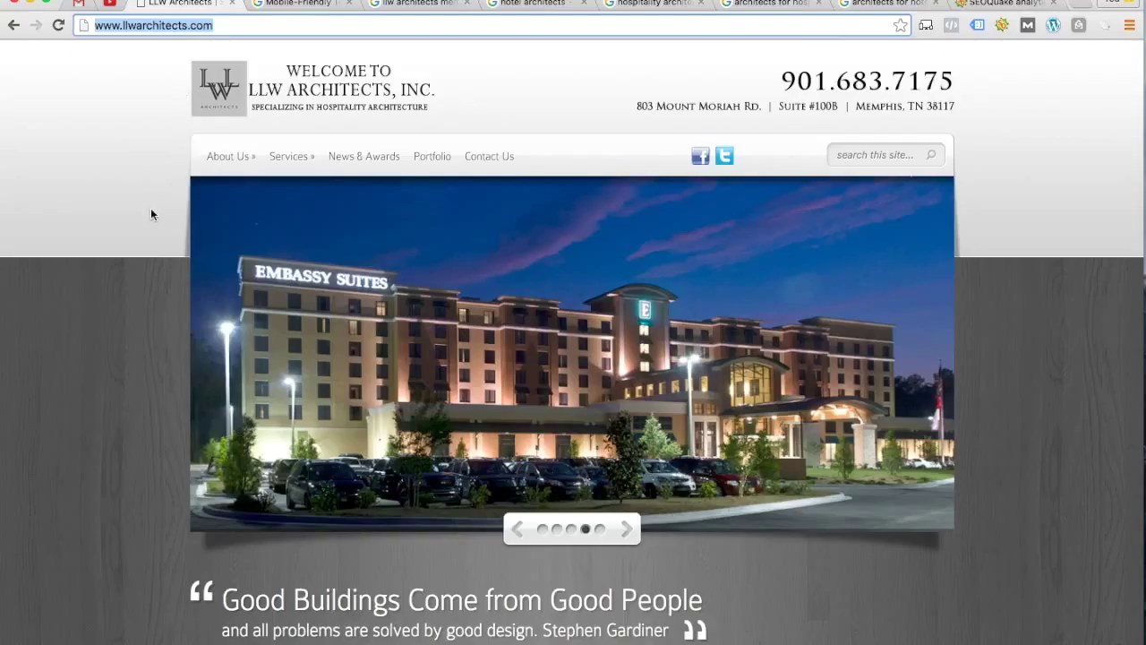
{"action": "mouse_move", "coordinate": [604, 298]}
{"action": "left_click", "coordinate": [629, 530]}
{"action": "left_click", "coordinate": [629, 530]}
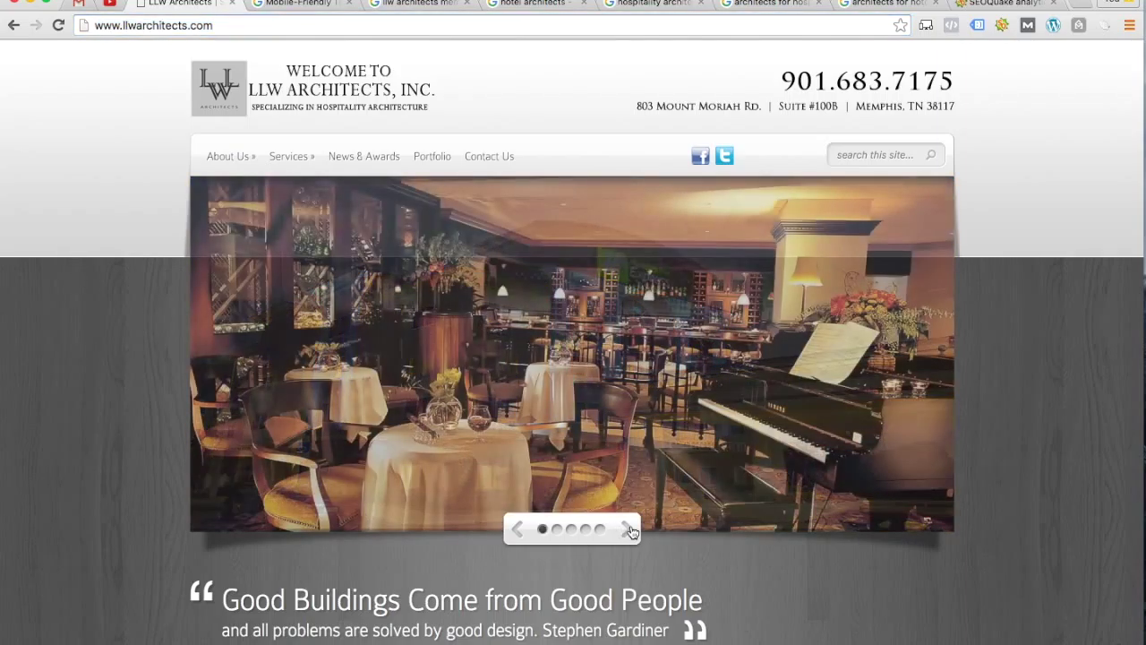
{"action": "left_click", "coordinate": [630, 530]}
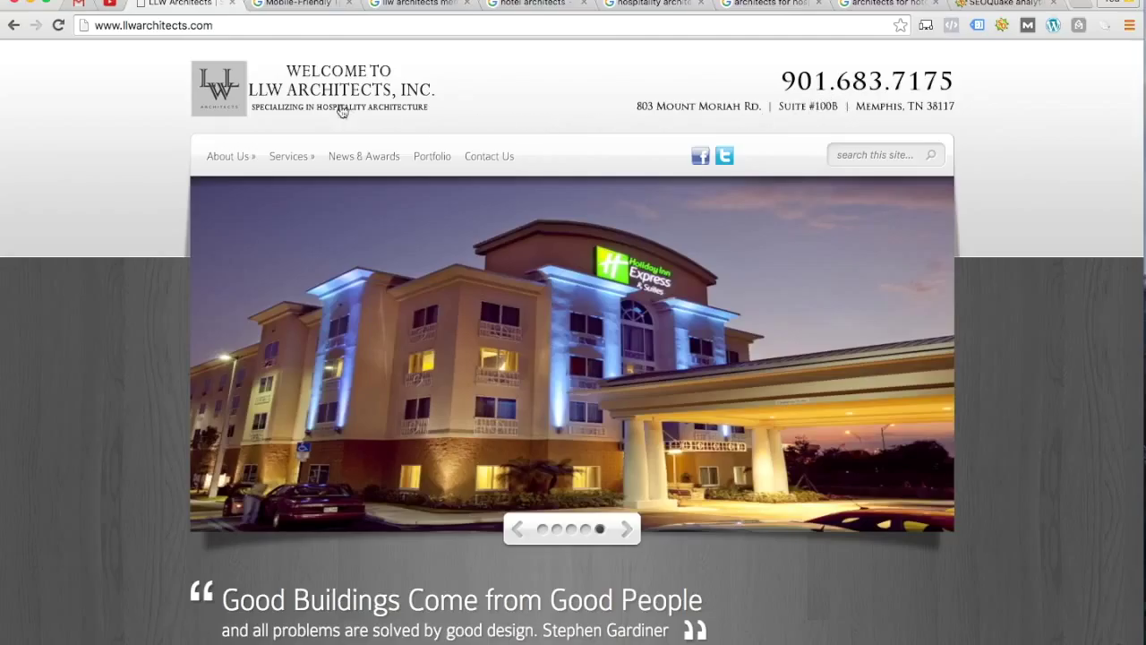
Check whether the homepage header's logo title and contact details are images rather than selectable text.
{"action": "left_click", "coordinate": [283, 63]}
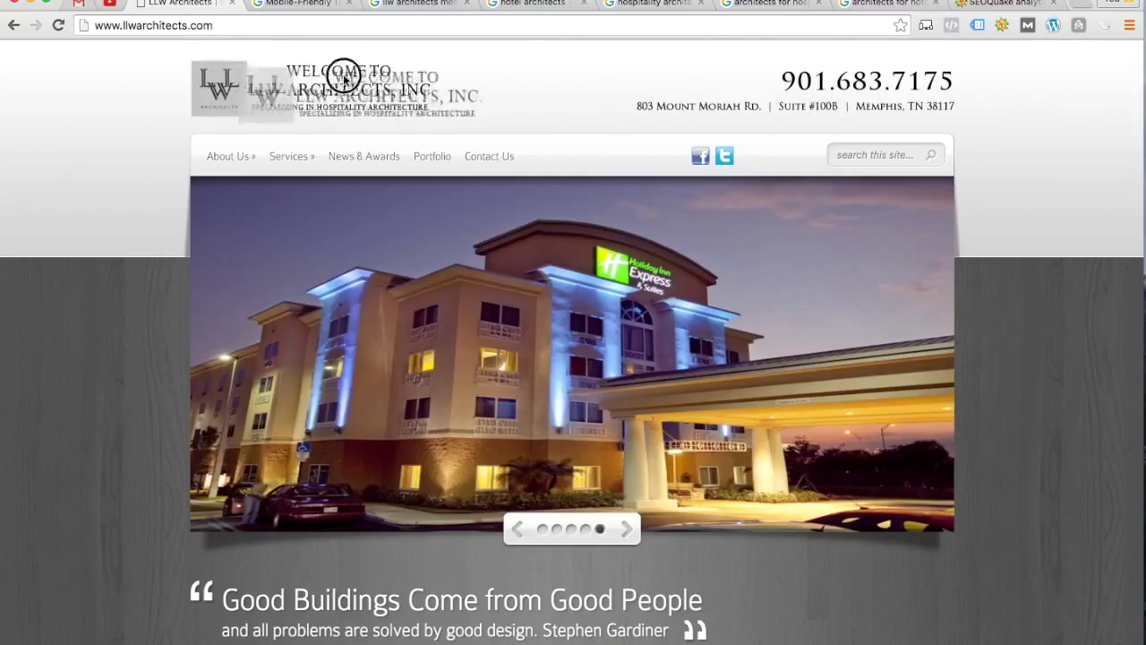
{"action": "left_click_drag", "start_coordinate": [289, 72], "coordinate": [315, 77]}
{"action": "left_click_drag", "start_coordinate": [809, 84], "coordinate": [964, 130]}
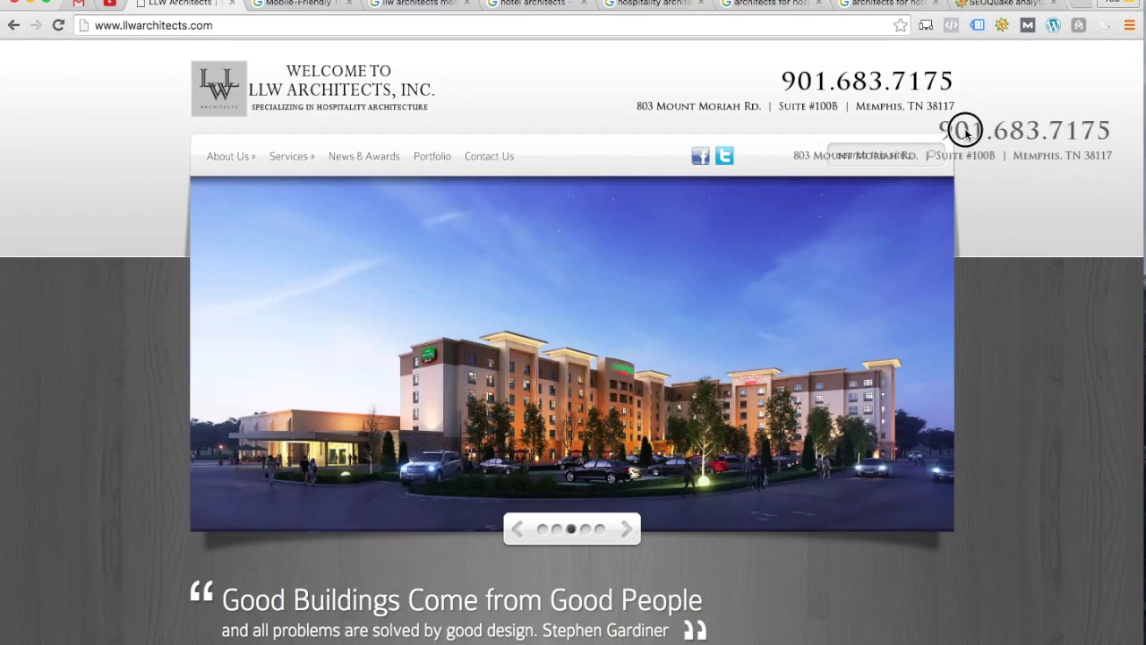
{"action": "left_click_drag", "start_coordinate": [965, 130], "coordinate": [965, 134]}
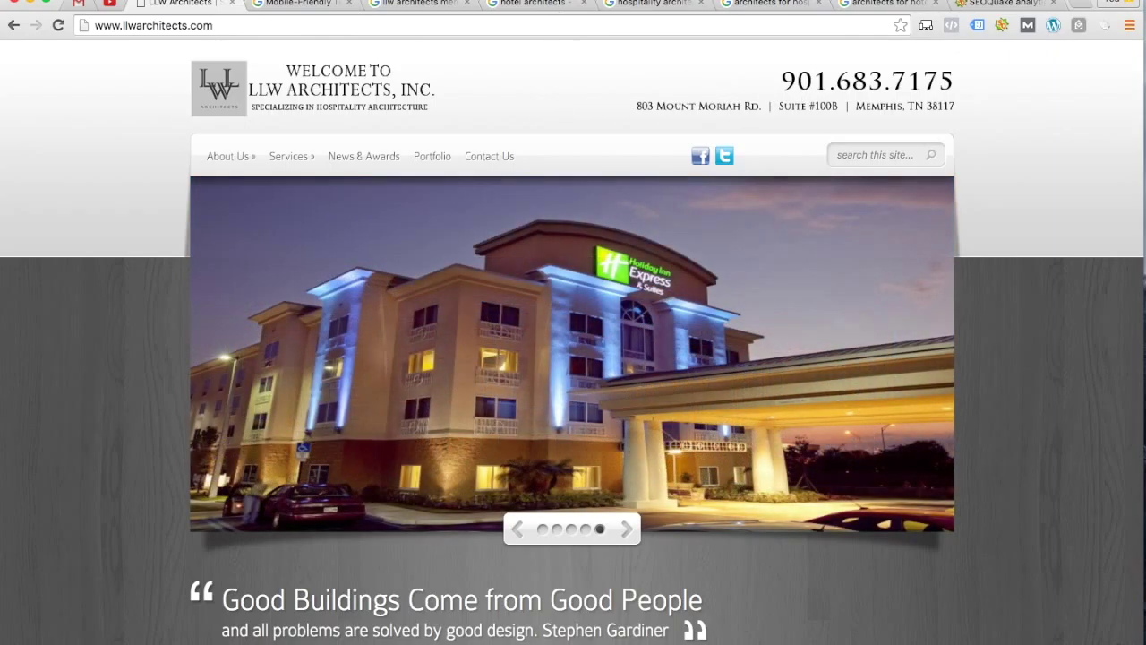
Check the Google search for llw architects memphis and its map listings, then close that search.
{"action": "left_click", "coordinate": [420, 6]}
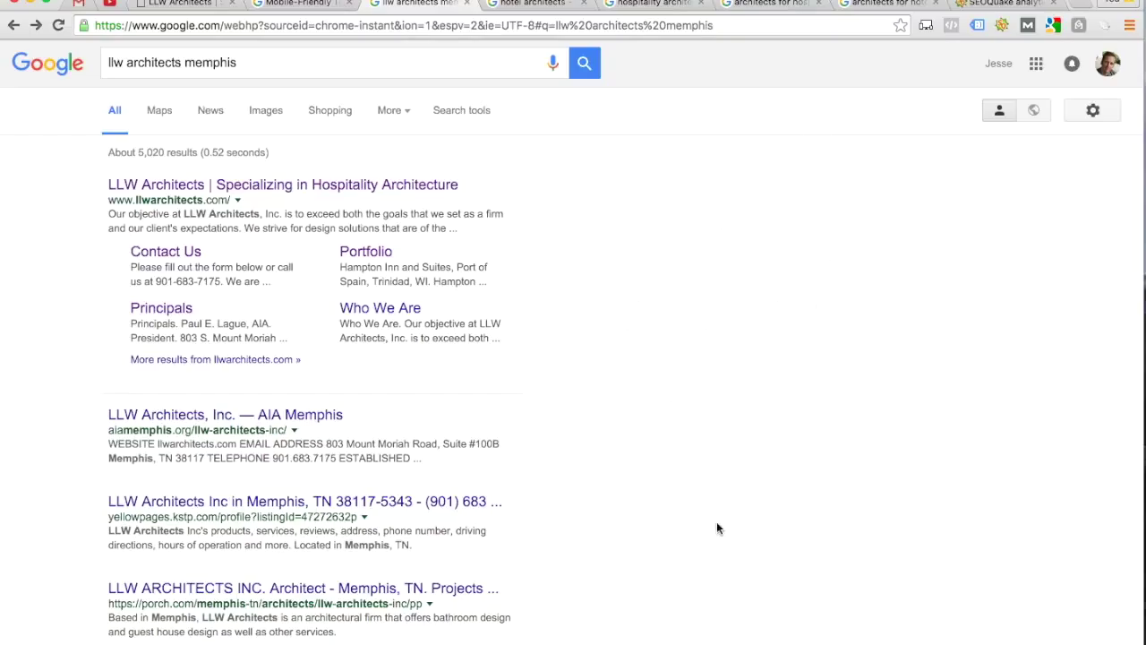
{"action": "left_click", "coordinate": [155, 117]}
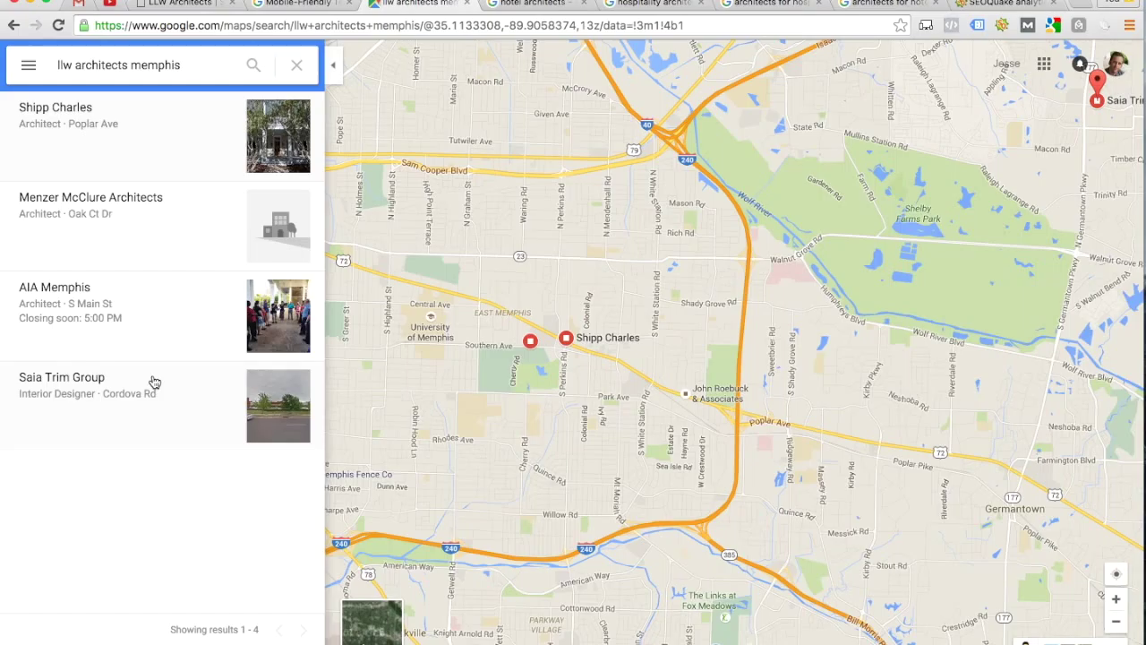
{"action": "left_click", "coordinate": [469, 8]}
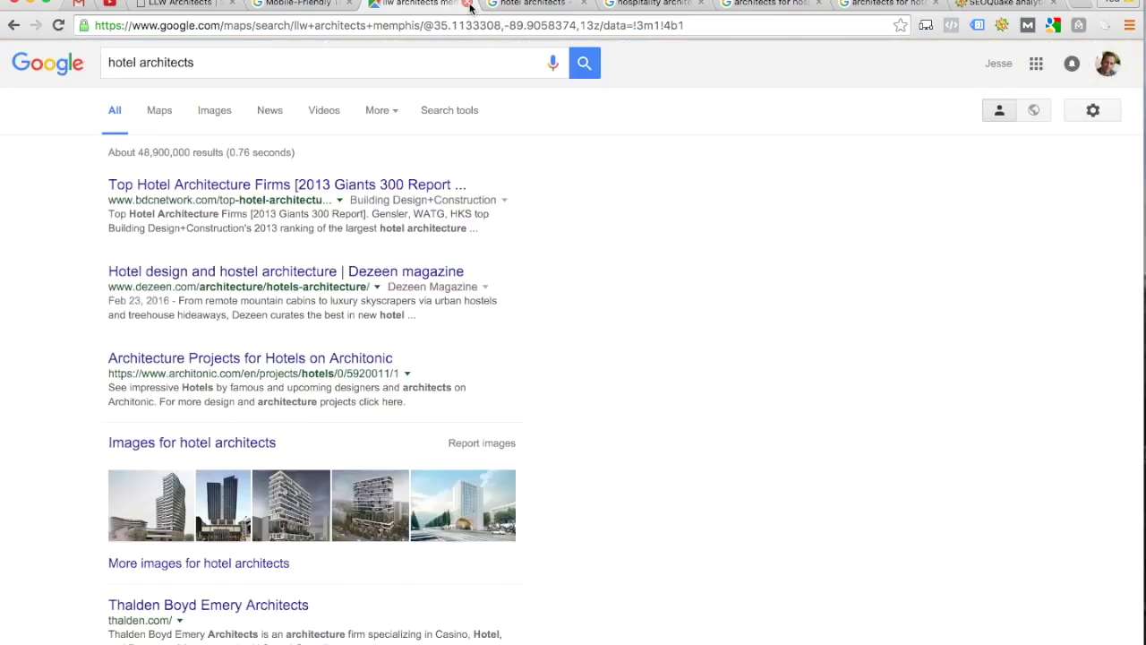
Review the Courtyard Hotel & TownePlace Suites, Grapevine project from the LLW Architects homepage portfolio, then return to the homepage.
{"action": "left_click", "coordinate": [192, 7]}
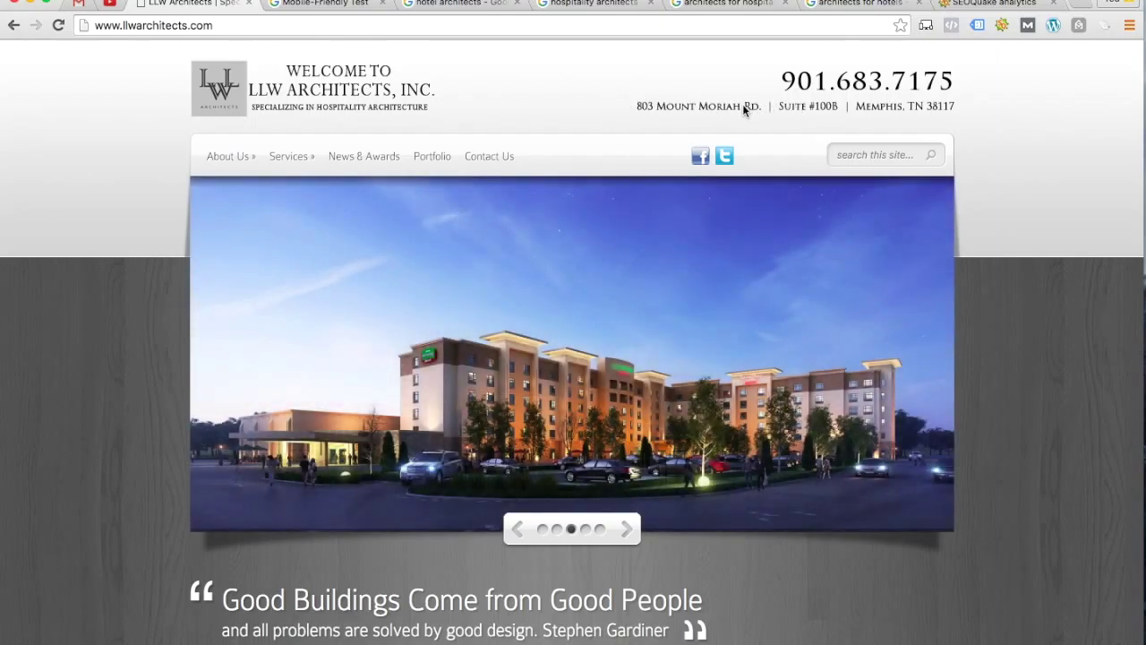
{"action": "mouse_move", "coordinate": [648, 114]}
{"action": "left_mouse_down"}
{"action": "mouse_move", "coordinate": [607, 113]}
{"action": "mouse_move", "coordinate": [663, 107]}
{"action": "mouse_move", "coordinate": [537, 105]}
{"action": "mouse_move", "coordinate": [655, 108]}
{"action": "left_mouse_up"}
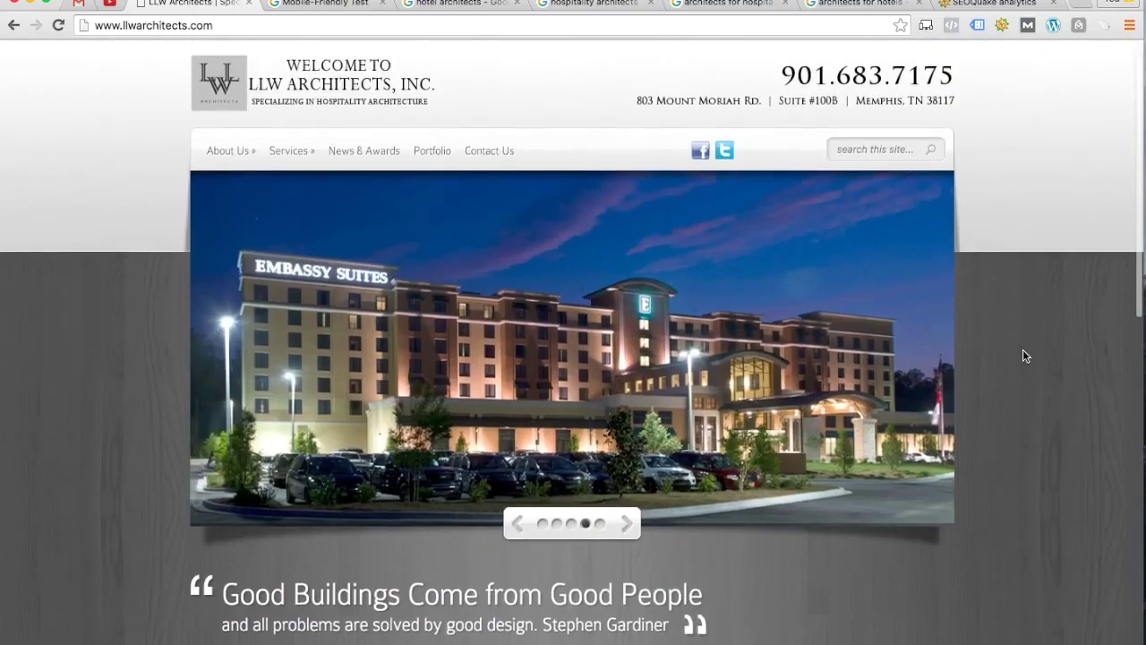
{"action": "scroll", "coordinate": [1022, 349], "scroll_direction": "down", "scroll_amount": 15}
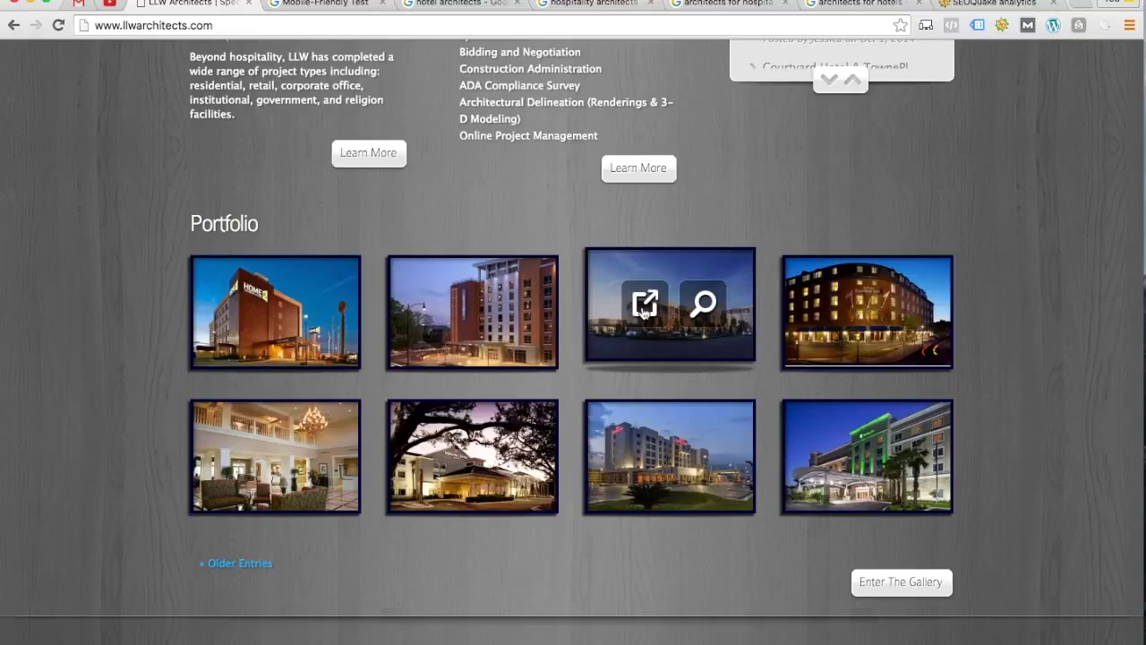
{"action": "left_click", "coordinate": [642, 312]}
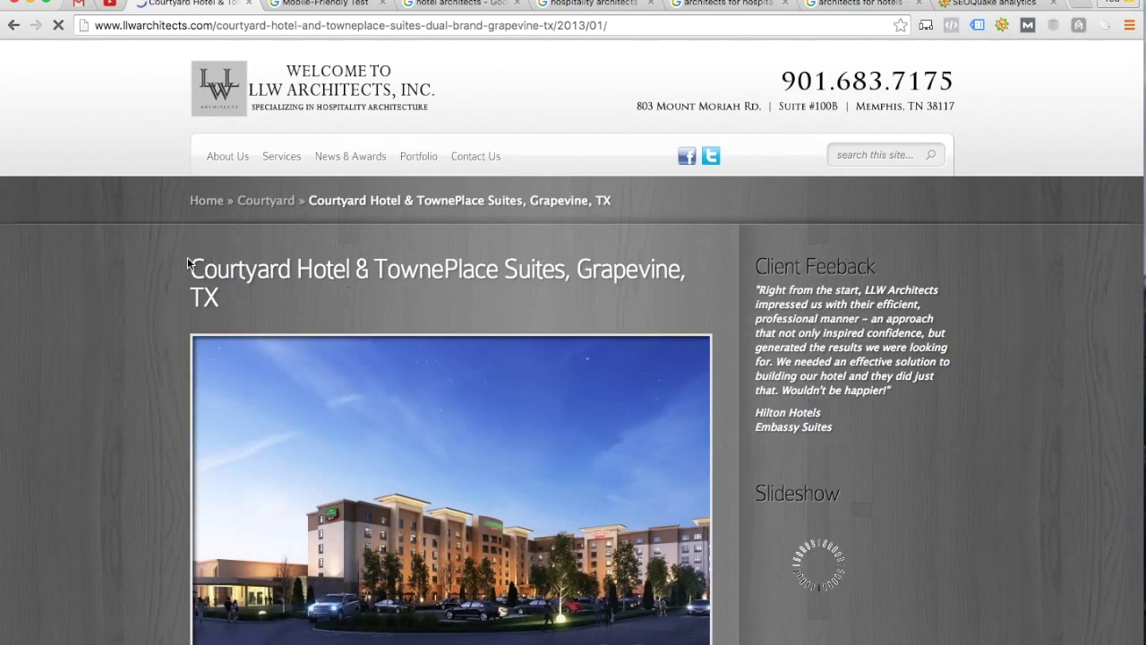
{"action": "scroll", "coordinate": [628, 316], "scroll_direction": "down", "scroll_amount": 7}
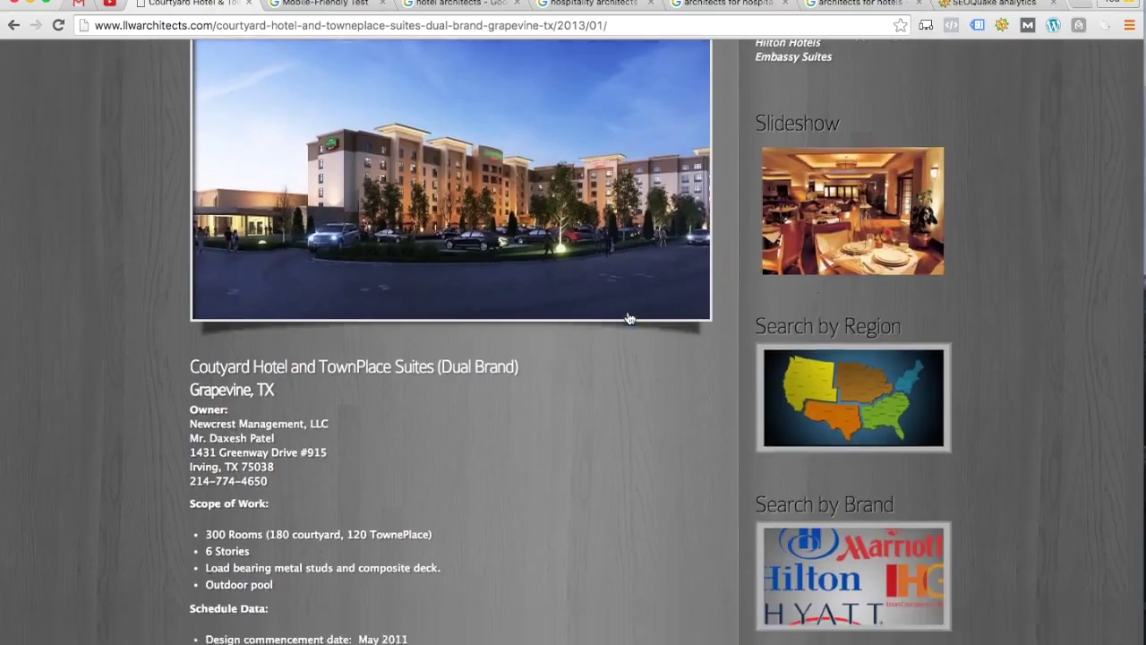
{"action": "scroll", "coordinate": [627, 313], "scroll_direction": "down", "scroll_amount": 1}
{"action": "scroll", "coordinate": [626, 313], "scroll_direction": "up", "scroll_amount": 9}
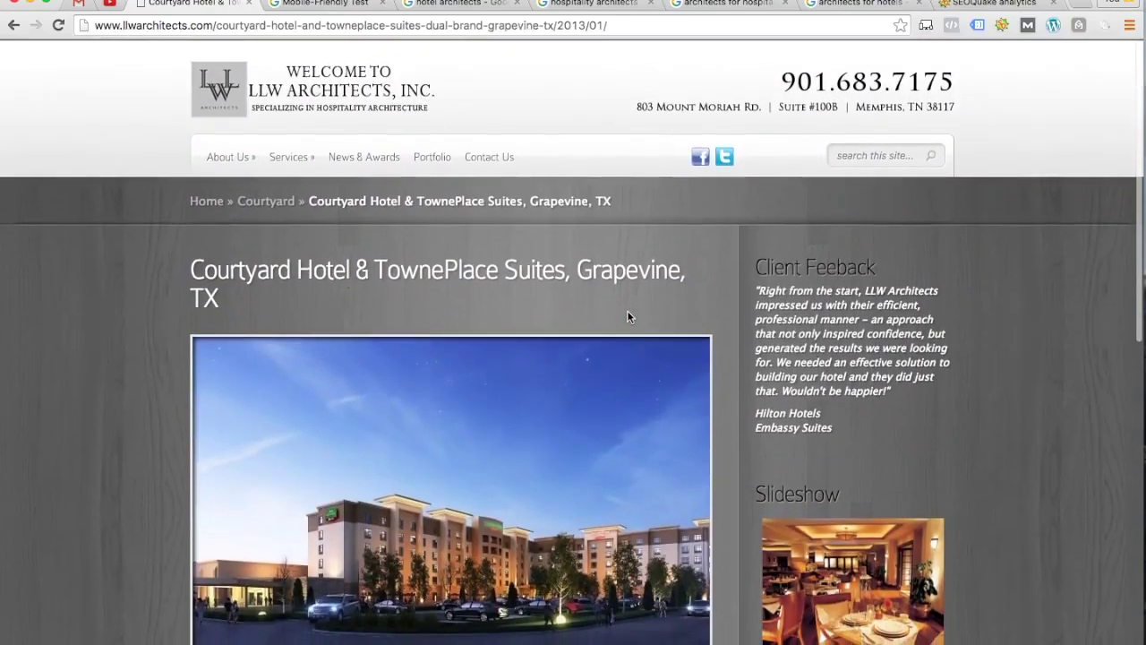
{"action": "left_click", "coordinate": [13, 27]}
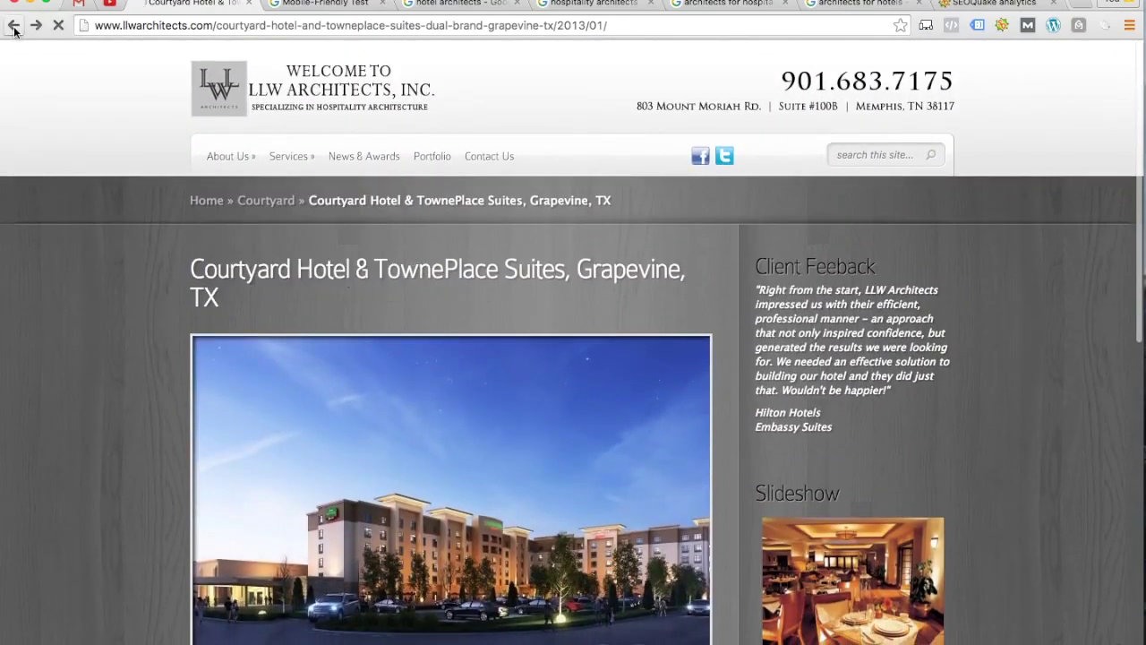
{"action": "scroll", "coordinate": [482, 232], "scroll_direction": "up", "scroll_amount": 10}
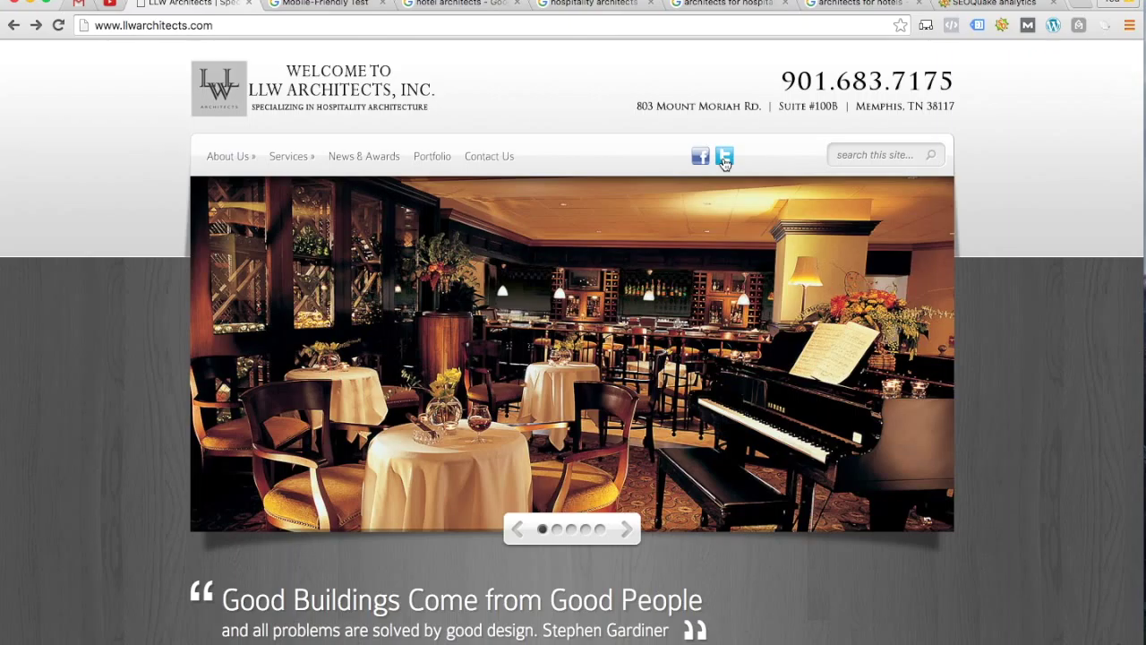
Check where the homepage's Twitter and Facebook links lead, then close both opened pages.
{"action": "left_click", "coordinate": [725, 158]}
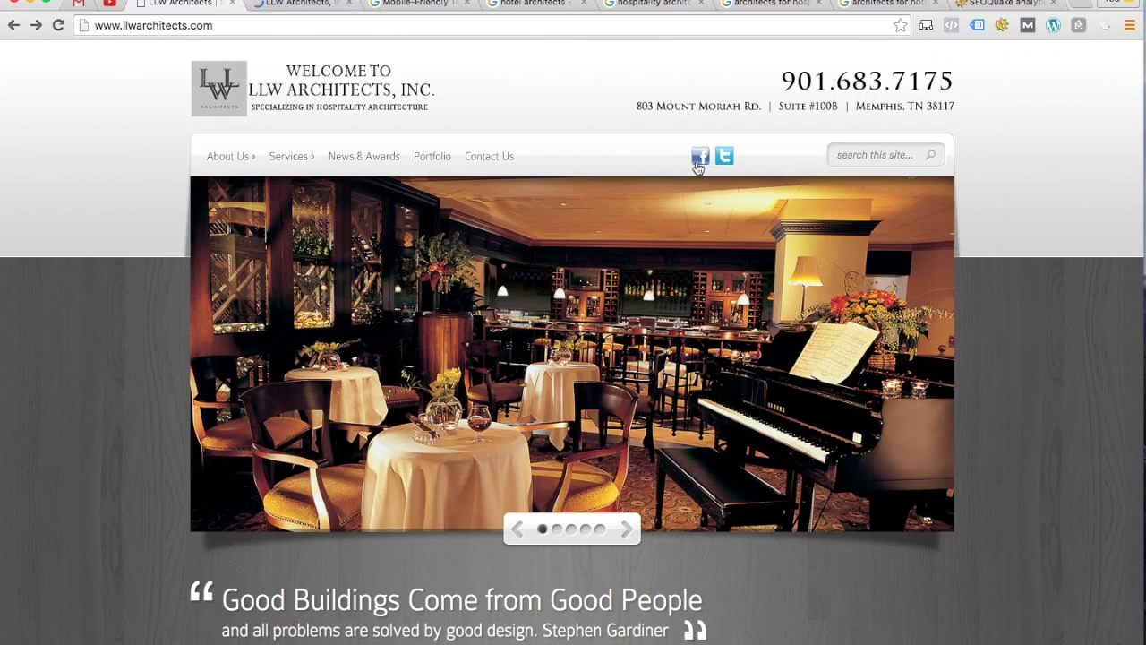
{"action": "left_click", "coordinate": [701, 159]}
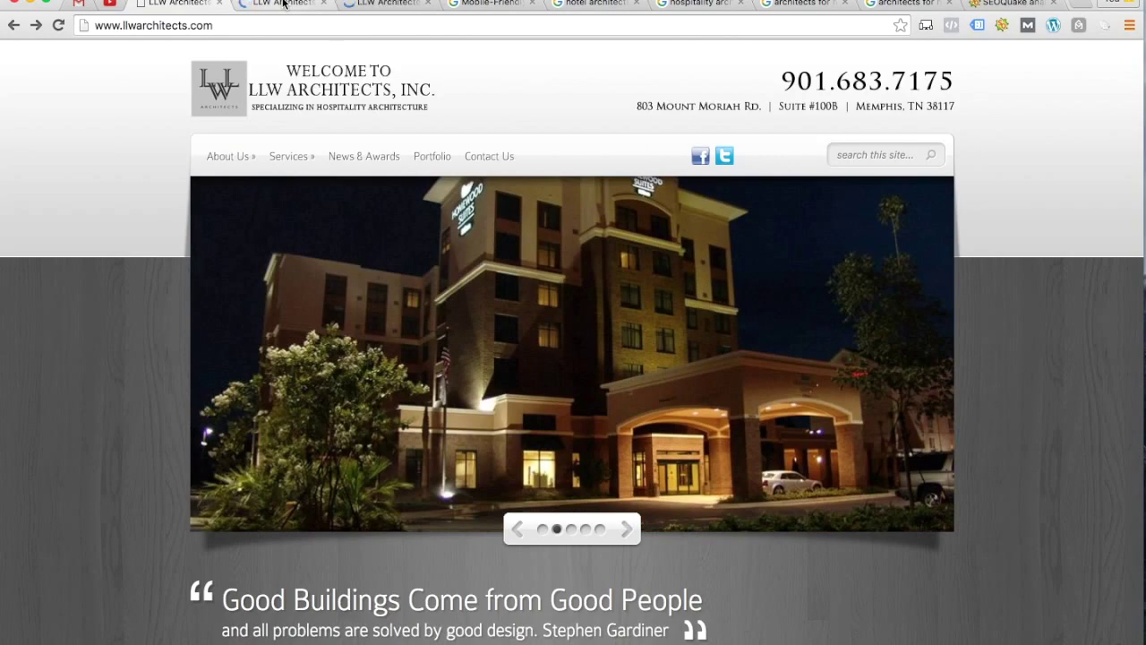
{"action": "left_click", "coordinate": [283, 5]}
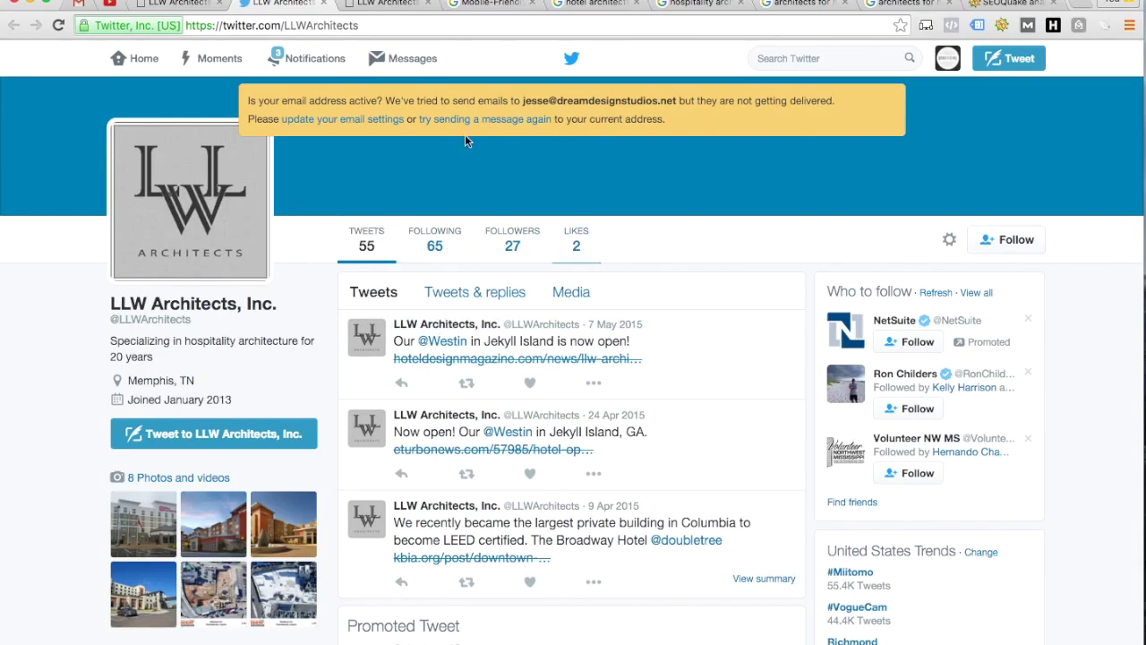
{"action": "left_click", "coordinate": [385, 3]}
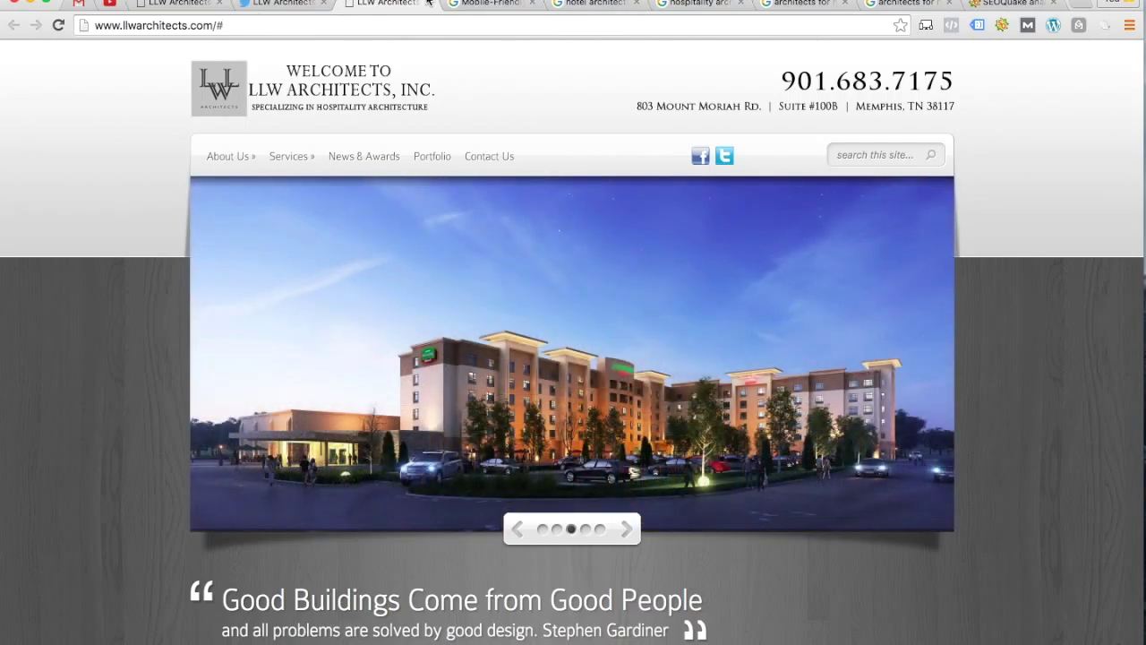
{"action": "left_click", "coordinate": [427, 3]}
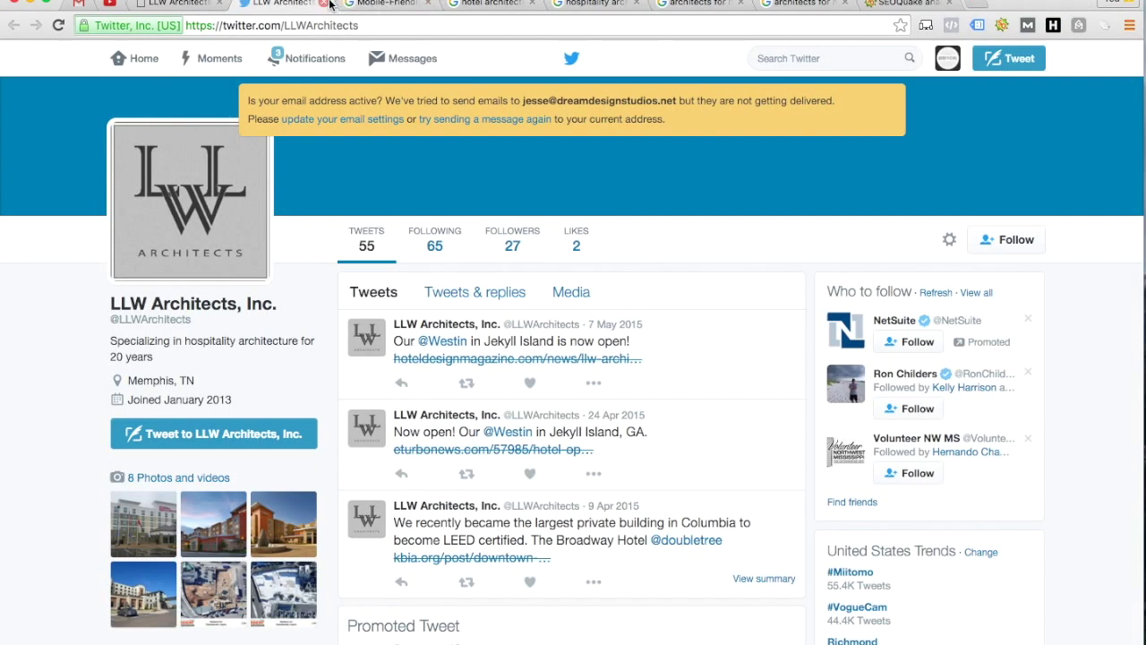
{"action": "left_click", "coordinate": [326, 4]}
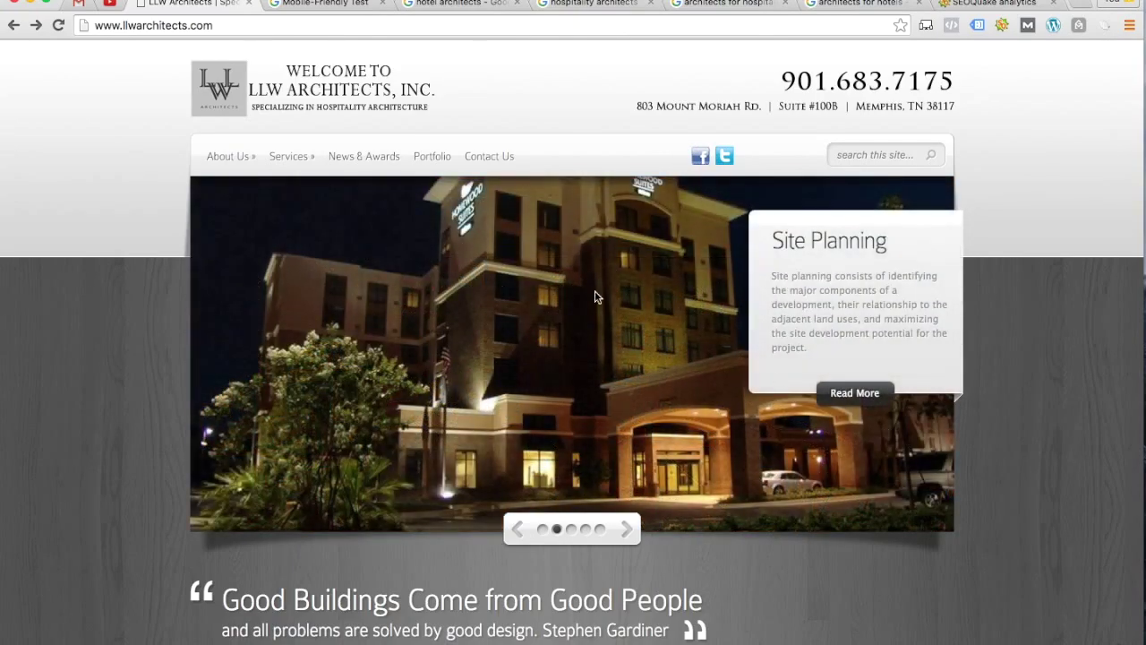
Open the Mission page in the About Us section and look over its content.
{"action": "mouse_move", "coordinate": [241, 161]}
{"action": "left_click", "coordinate": [245, 196]}
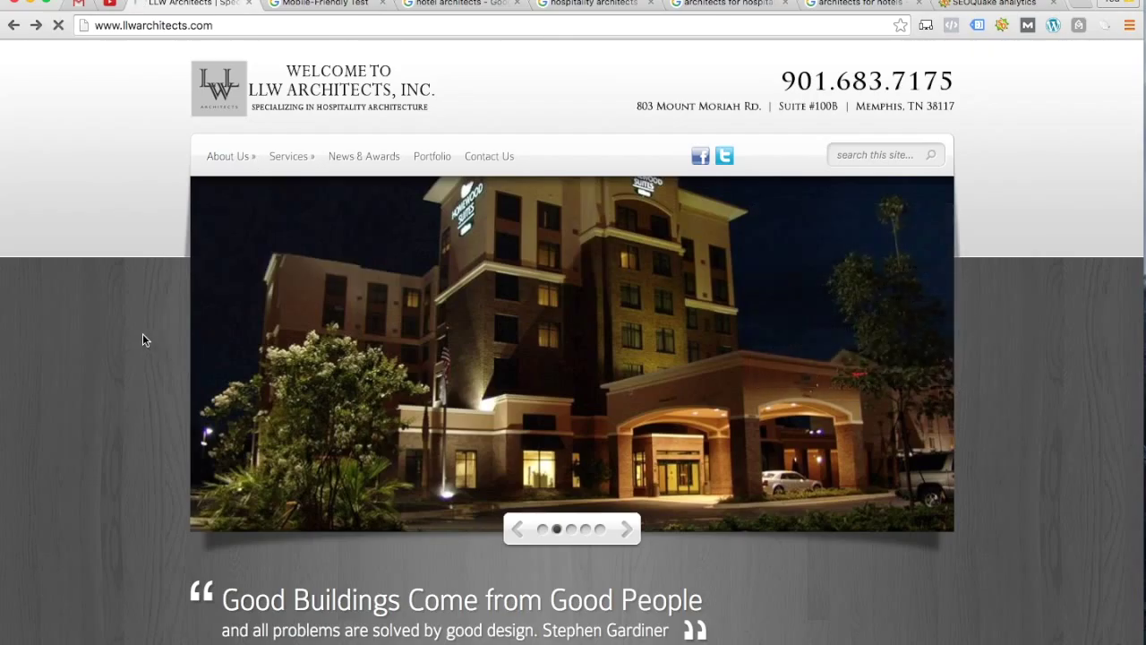
{"action": "scroll", "coordinate": [142, 339], "scroll_direction": "down", "scroll_amount": 2}
{"action": "scroll", "coordinate": [143, 340], "scroll_direction": "down", "scroll_amount": 5}
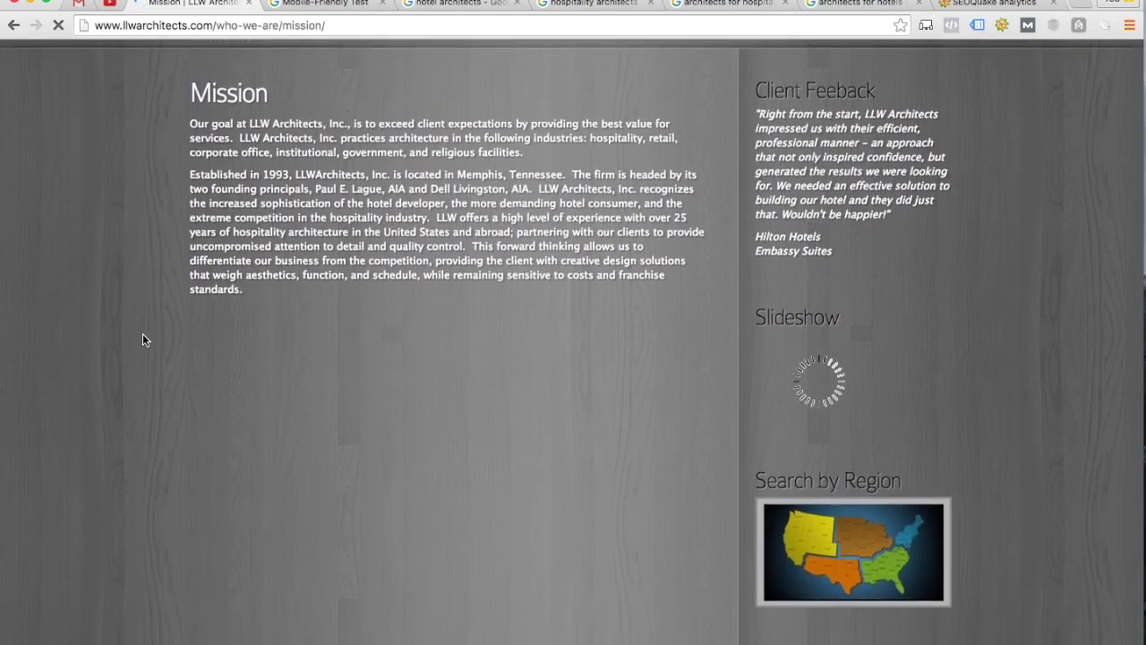
{"action": "scroll", "coordinate": [142, 339], "scroll_direction": "up", "scroll_amount": 5}
{"action": "scroll", "coordinate": [143, 338], "scroll_direction": "down", "scroll_amount": 1}
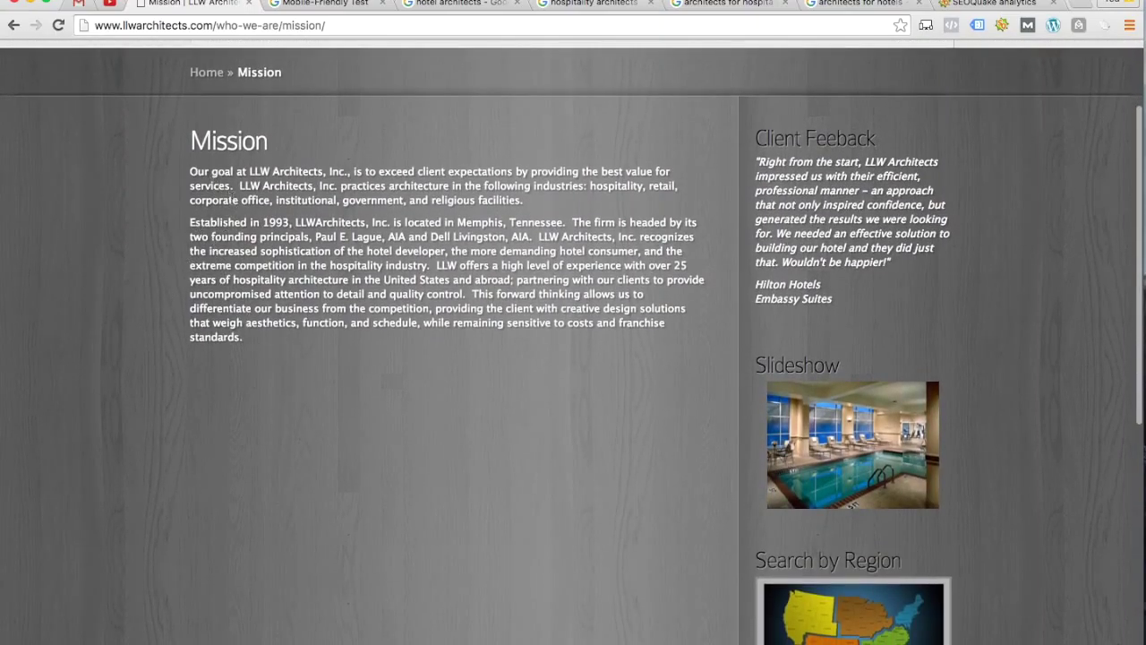
{"action": "scroll", "coordinate": [237, 284], "scroll_direction": "up", "scroll_amount": 3}
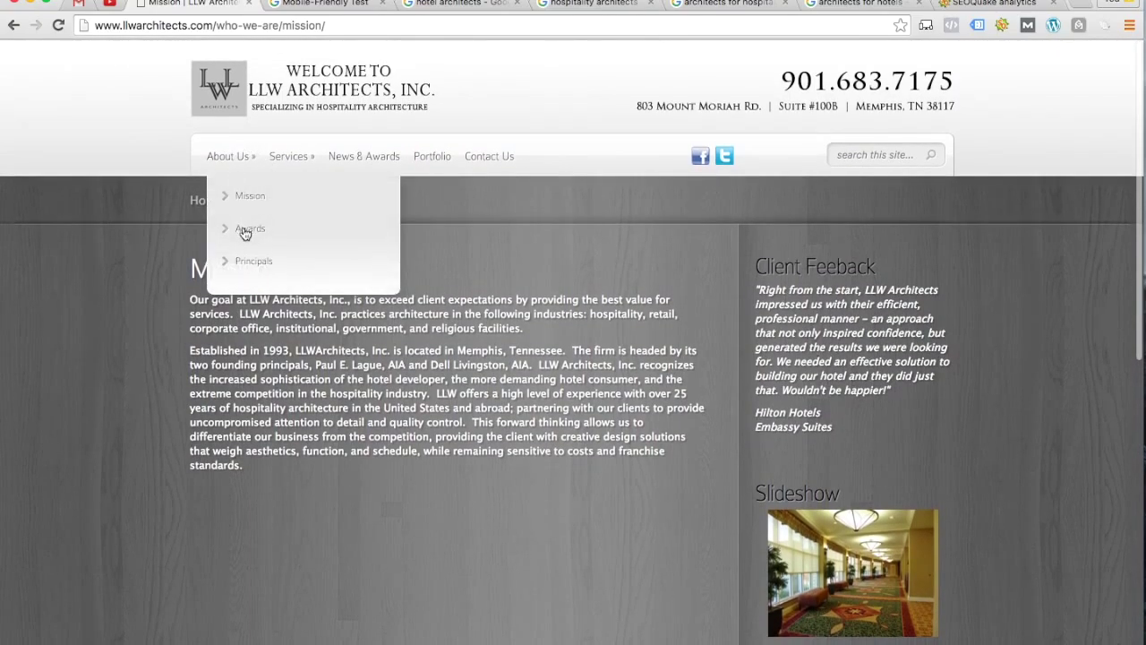
Open the Master Planning service page and examine the length of its body text and the page layout.
{"action": "mouse_move", "coordinate": [291, 159]}
{"action": "left_click", "coordinate": [319, 196]}
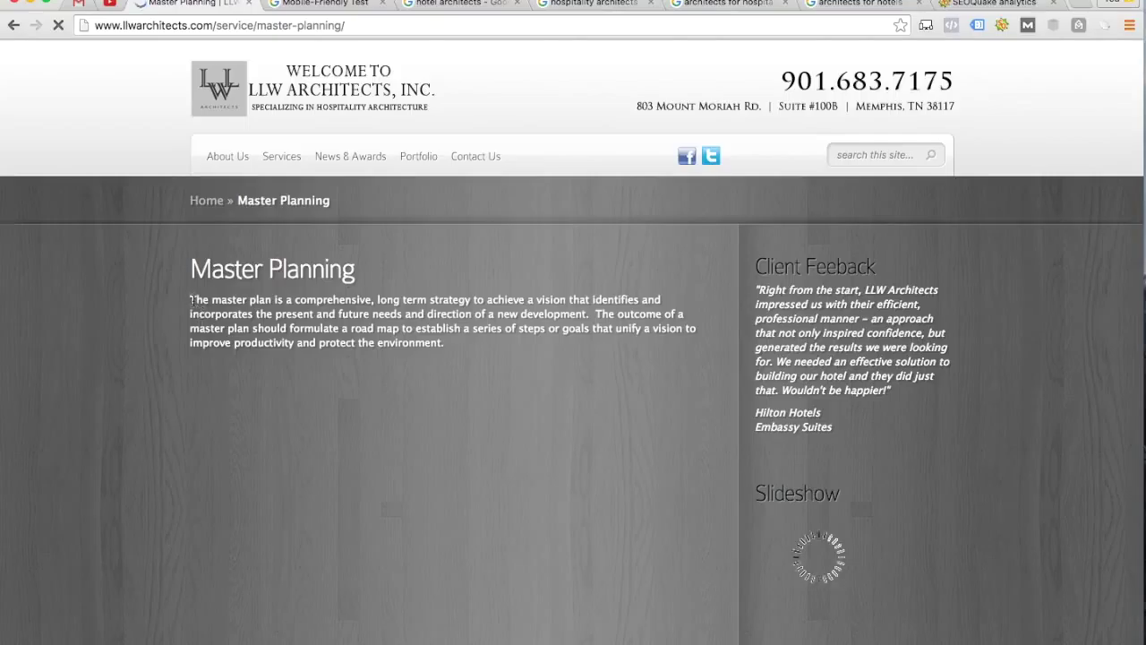
{"action": "triple_click", "coordinate": [424, 347]}
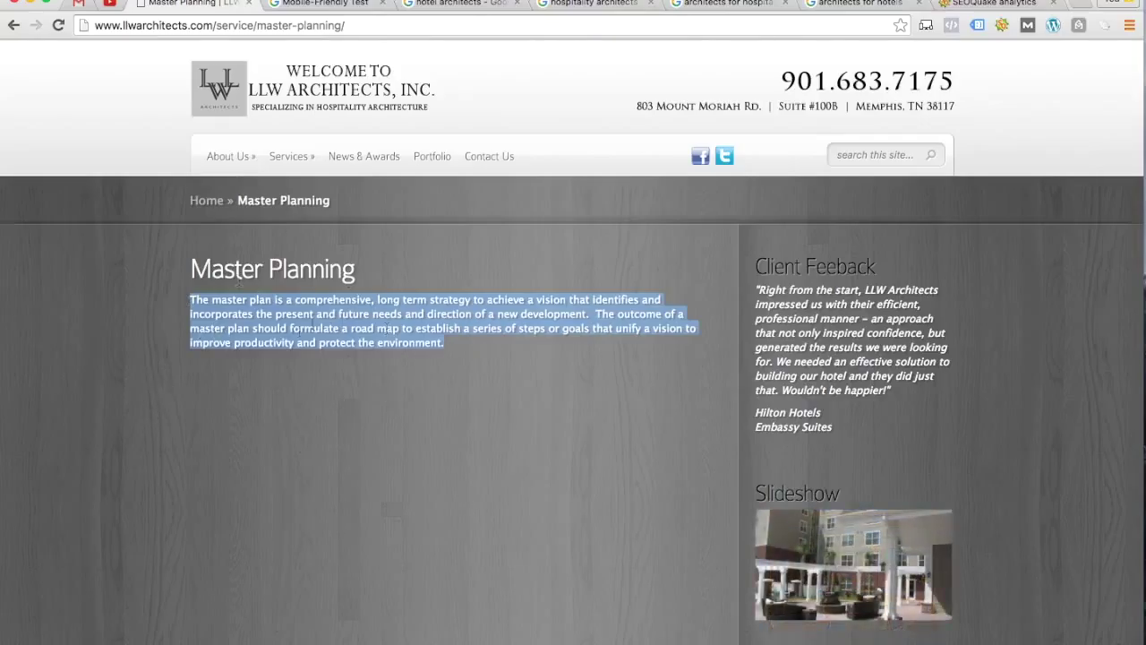
{"action": "left_click", "coordinate": [454, 339]}
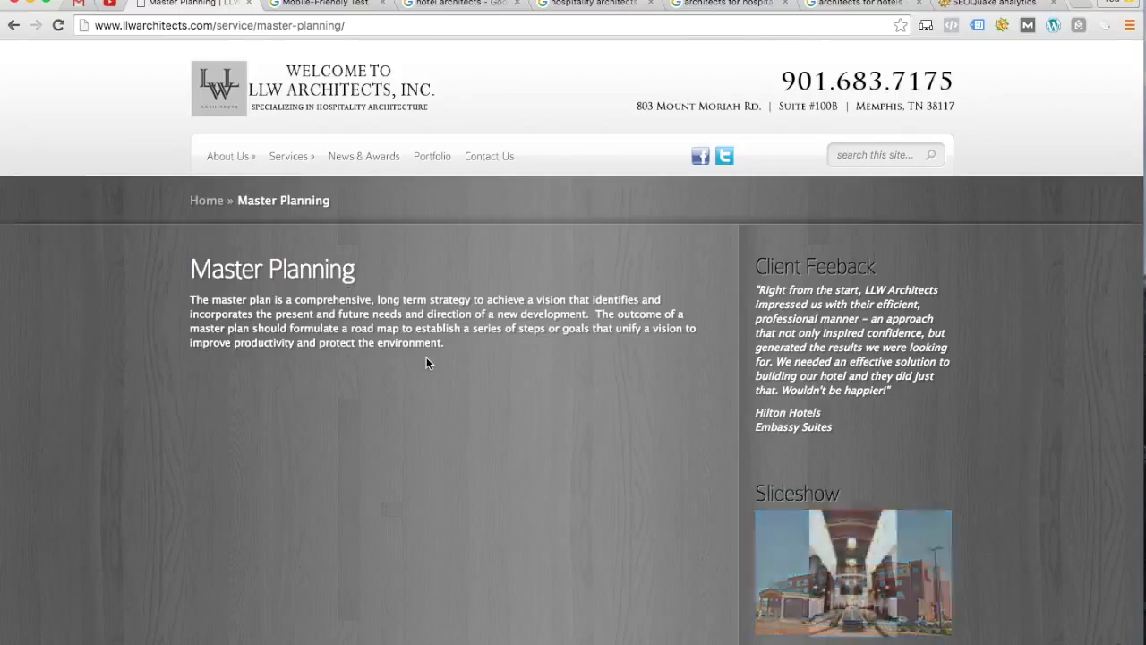
{"action": "scroll", "coordinate": [426, 362], "scroll_direction": "down", "scroll_amount": 4}
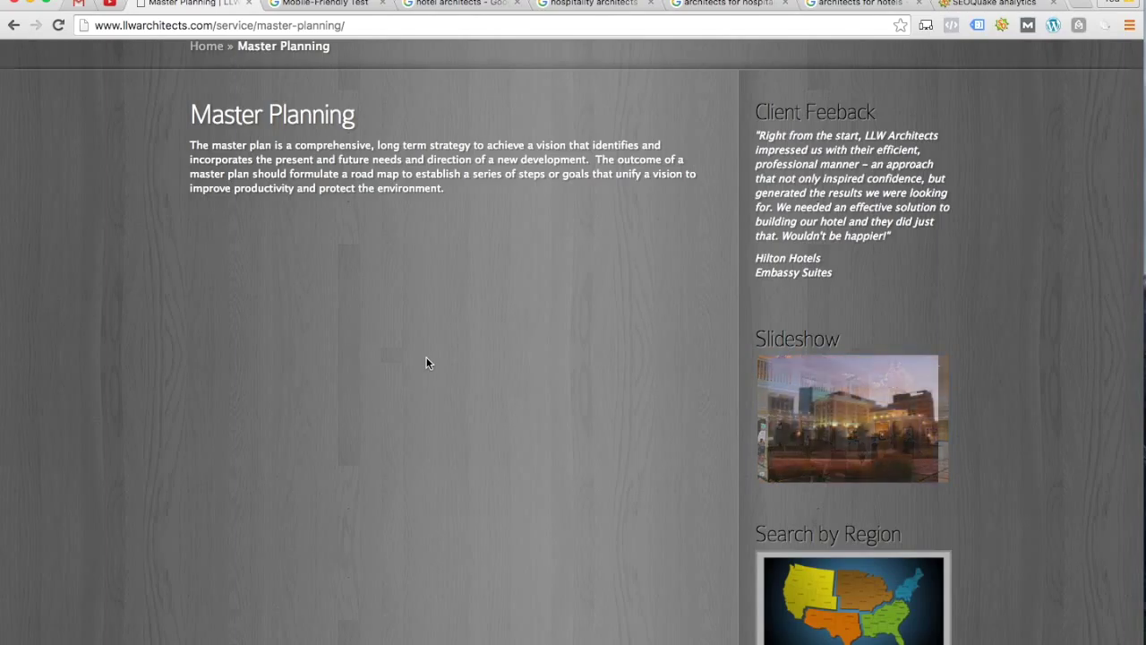
{"action": "scroll", "coordinate": [426, 362], "scroll_direction": "up", "scroll_amount": 5}
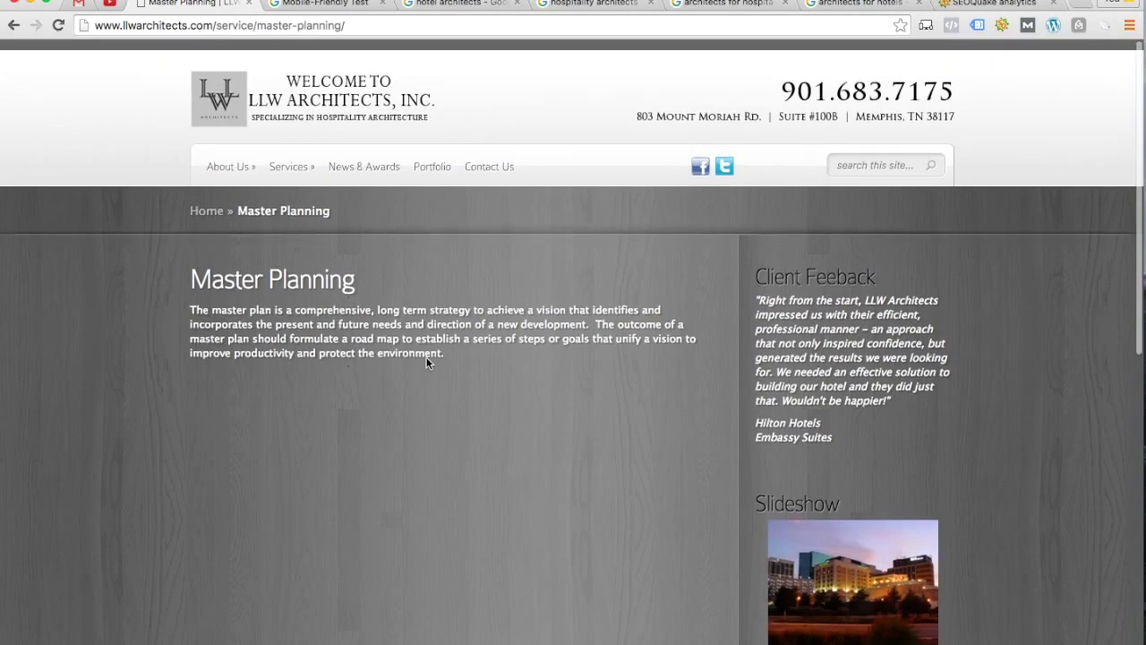
View the Site Planning, Schematic Design / Design Development, and Construction Documentation & Specifications service pages in turn.
{"action": "mouse_move", "coordinate": [291, 157]}
{"action": "left_click", "coordinate": [316, 230]}
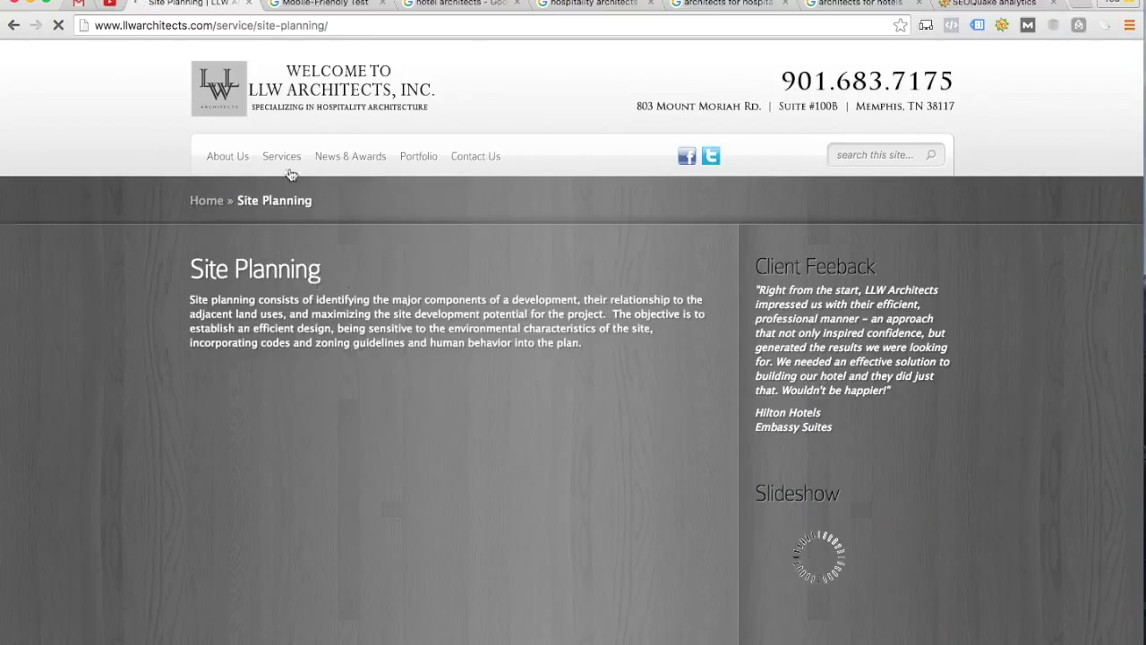
{"action": "mouse_move", "coordinate": [288, 158]}
{"action": "left_click", "coordinate": [311, 271]}
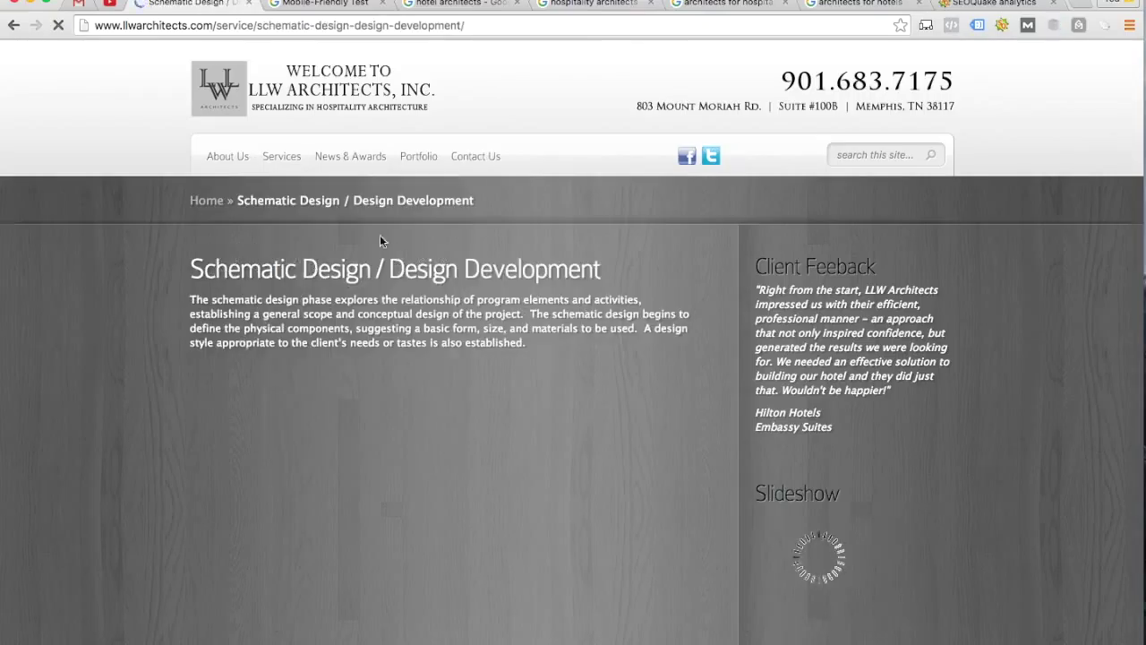
{"action": "mouse_move", "coordinate": [307, 157]}
{"action": "left_click", "coordinate": [319, 346]}
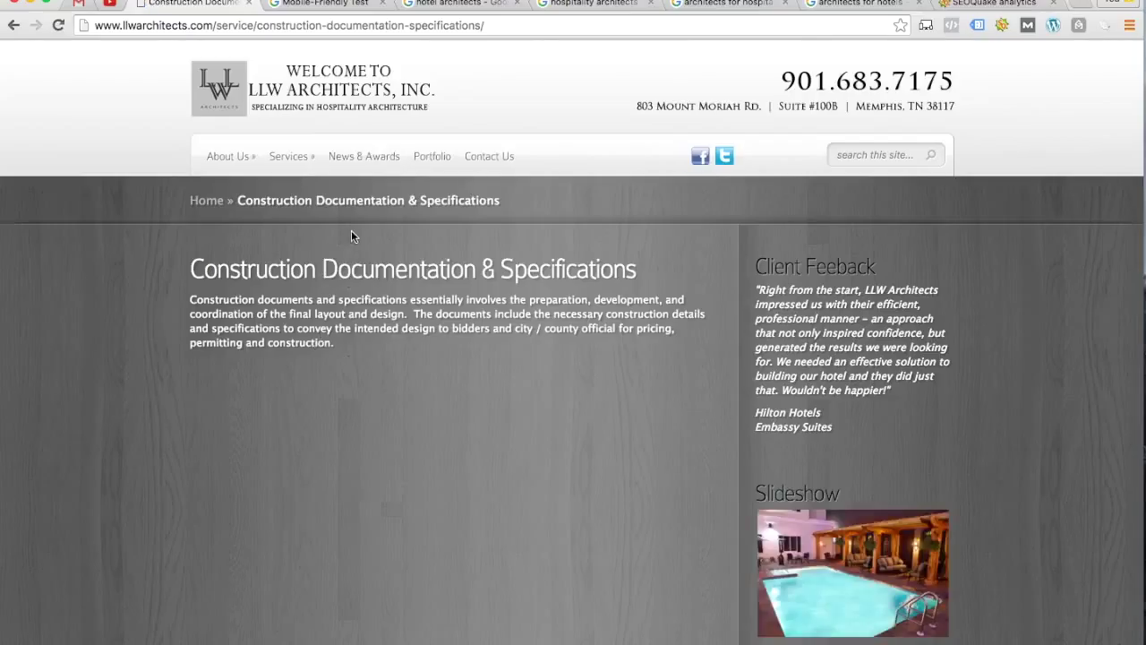
Open the Contact Us page and look over its location map and contact form.
{"action": "left_click", "coordinate": [483, 158]}
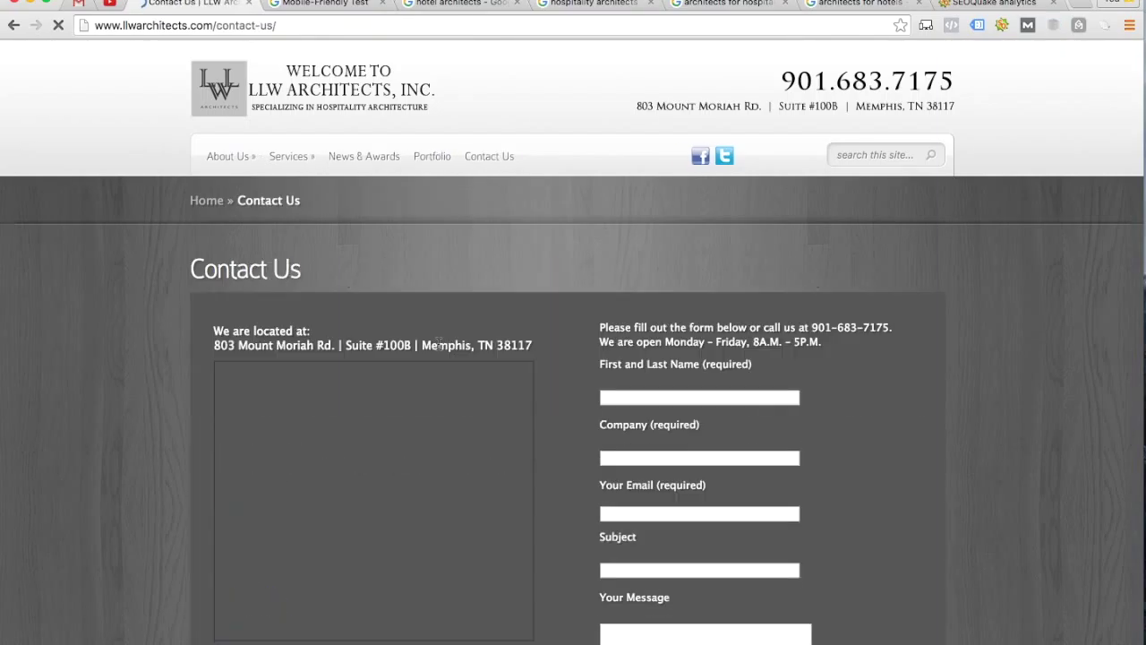
{"action": "scroll", "coordinate": [588, 405], "scroll_direction": "down", "scroll_amount": 4}
{"action": "scroll", "coordinate": [588, 405], "scroll_direction": "up", "scroll_amount": 4}
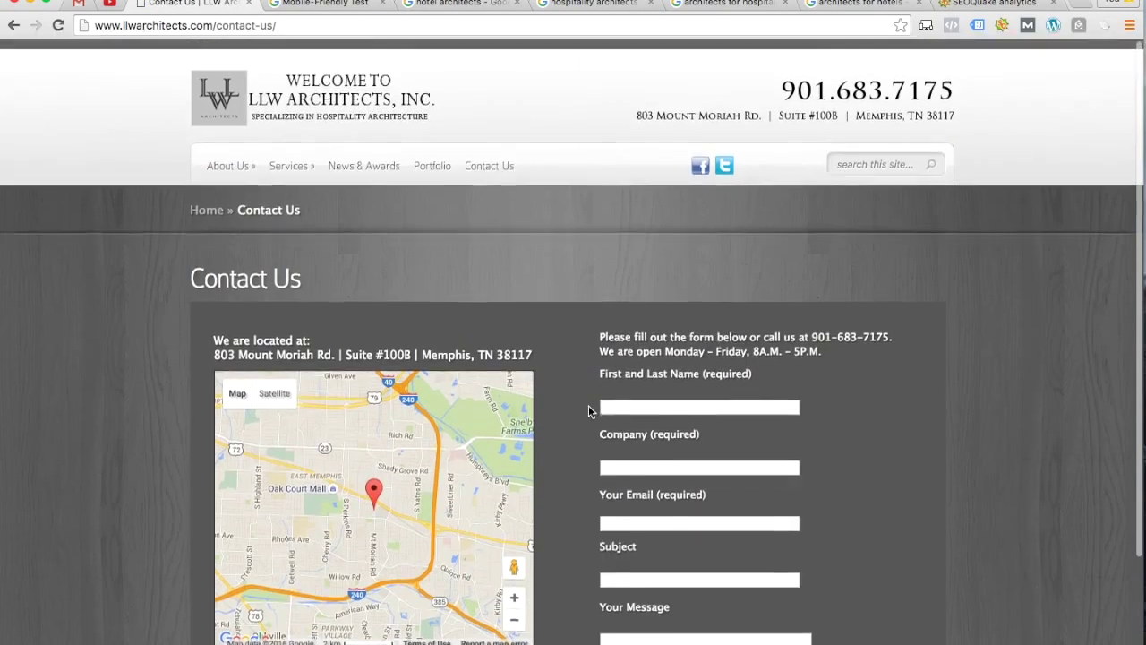
Open the Portfolio page and look through its hotel projects and the brand, service and region search options.
{"action": "left_click", "coordinate": [435, 159]}
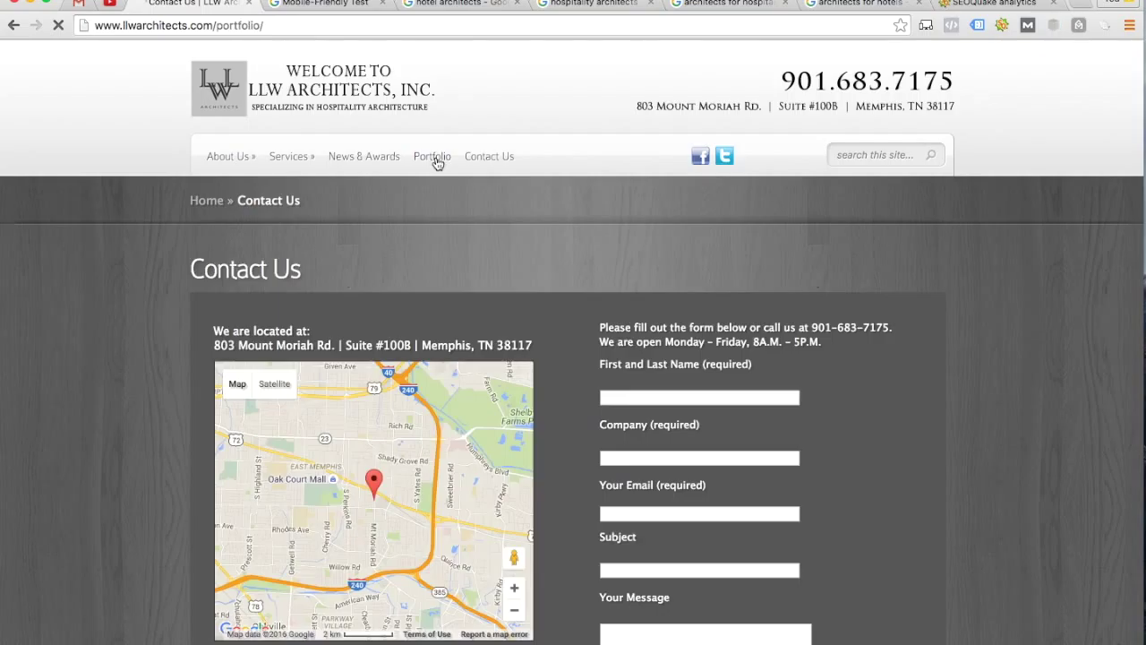
{"action": "scroll", "coordinate": [971, 570], "scroll_direction": "down", "scroll_amount": 8}
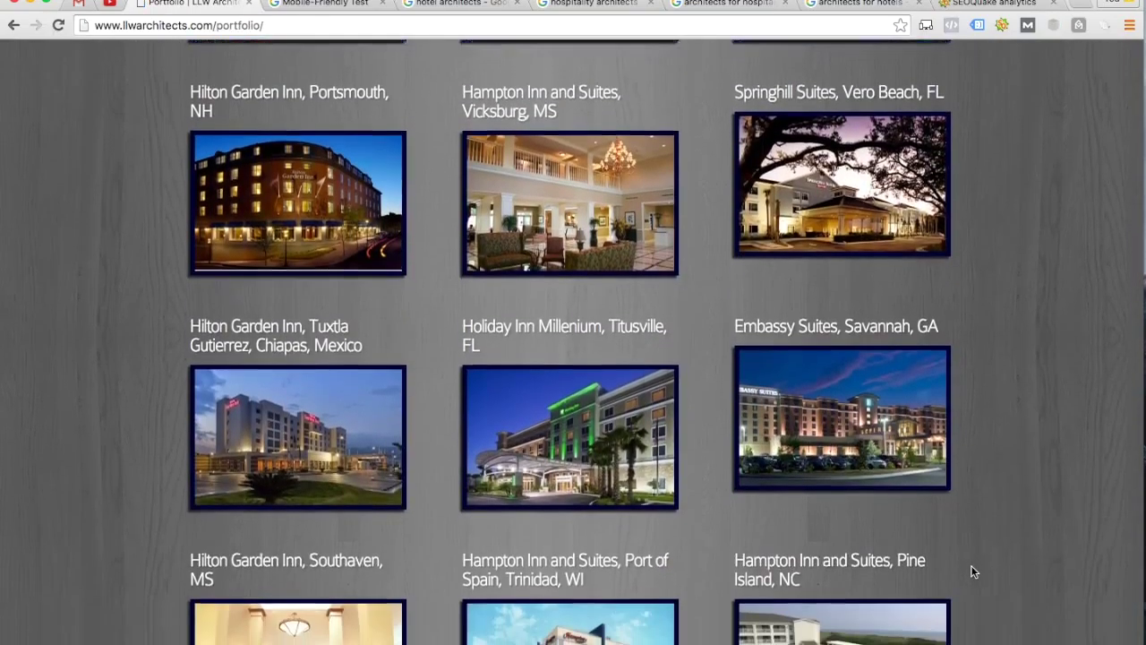
{"action": "scroll", "coordinate": [973, 571], "scroll_direction": "down", "scroll_amount": 3}
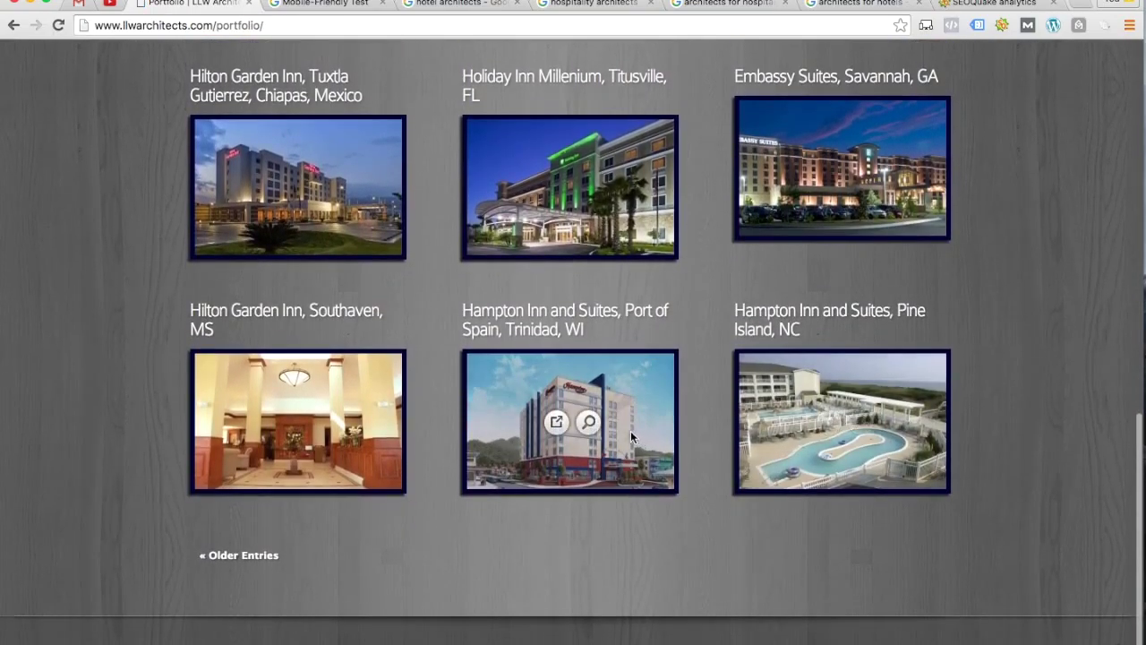
{"action": "scroll", "coordinate": [610, 407], "scroll_direction": "up", "scroll_amount": 15}
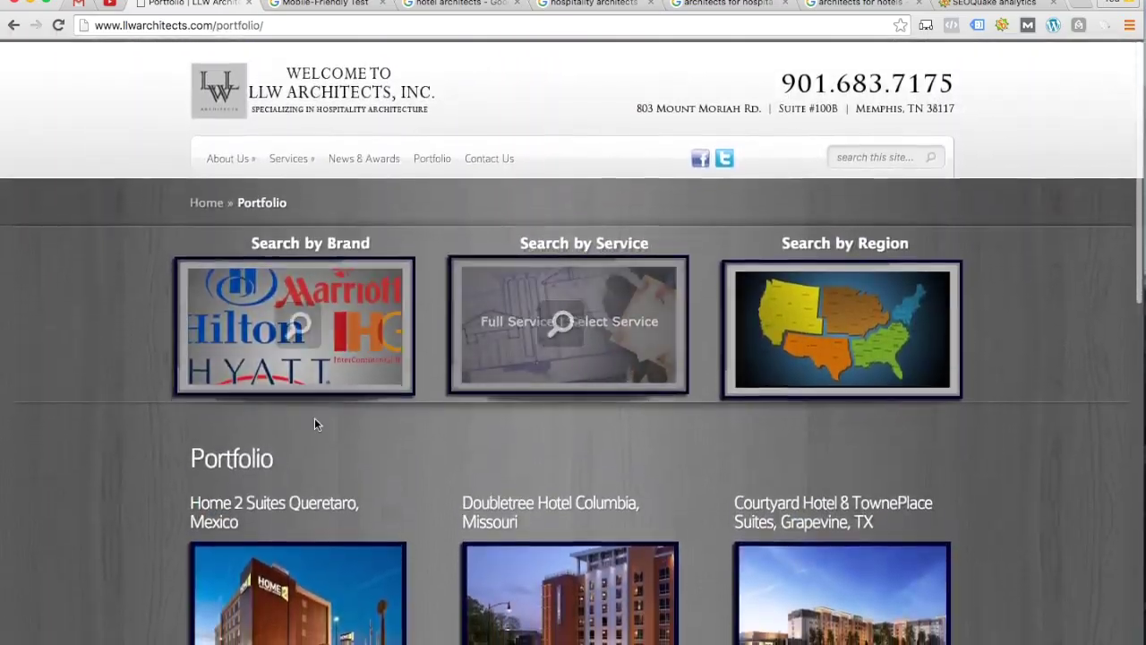
Open the Home 2 Suites Queretaro, Mexico project and examine its breadcrumb trail.
{"action": "left_click", "coordinate": [285, 610]}
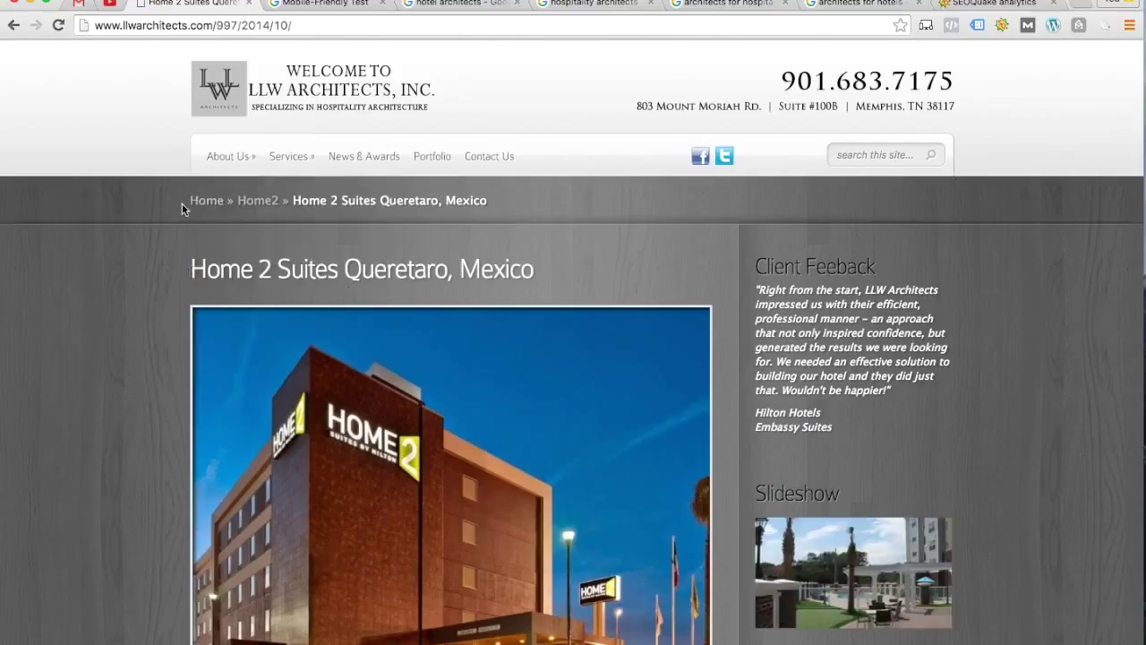
{"action": "left_click_drag", "start_coordinate": [498, 205], "coordinate": [196, 209]}
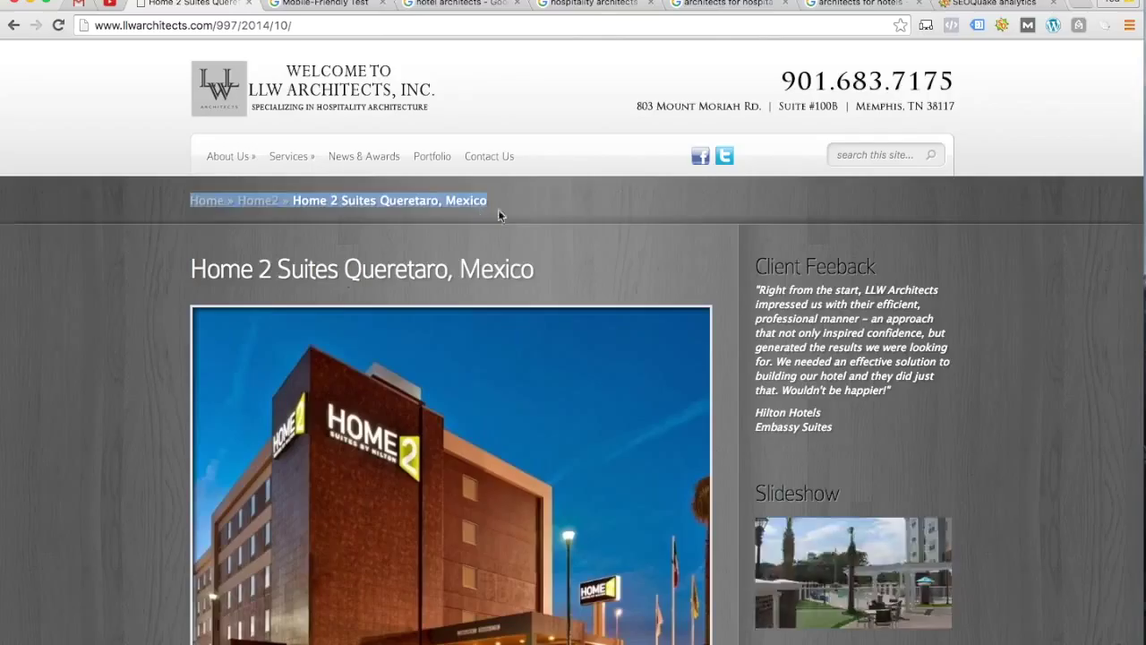
{"action": "left_click", "coordinate": [528, 211]}
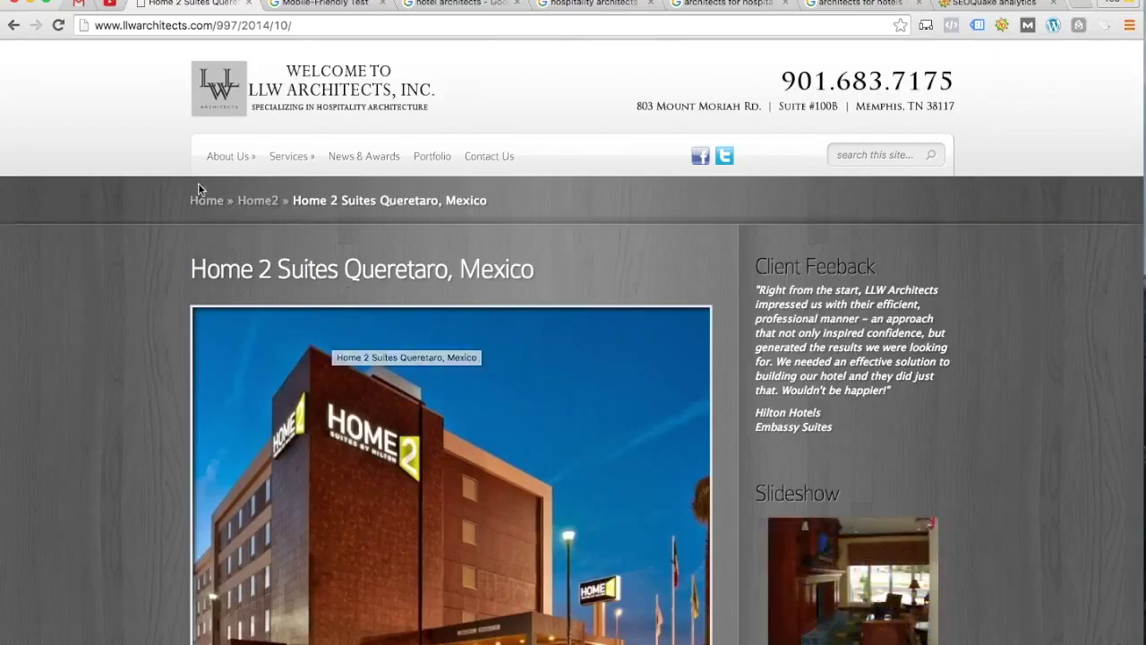
Follow the project's Home2 breadcrumb link and examine the content and breadcrumb of the page it leads to.
{"action": "left_click", "coordinate": [262, 204]}
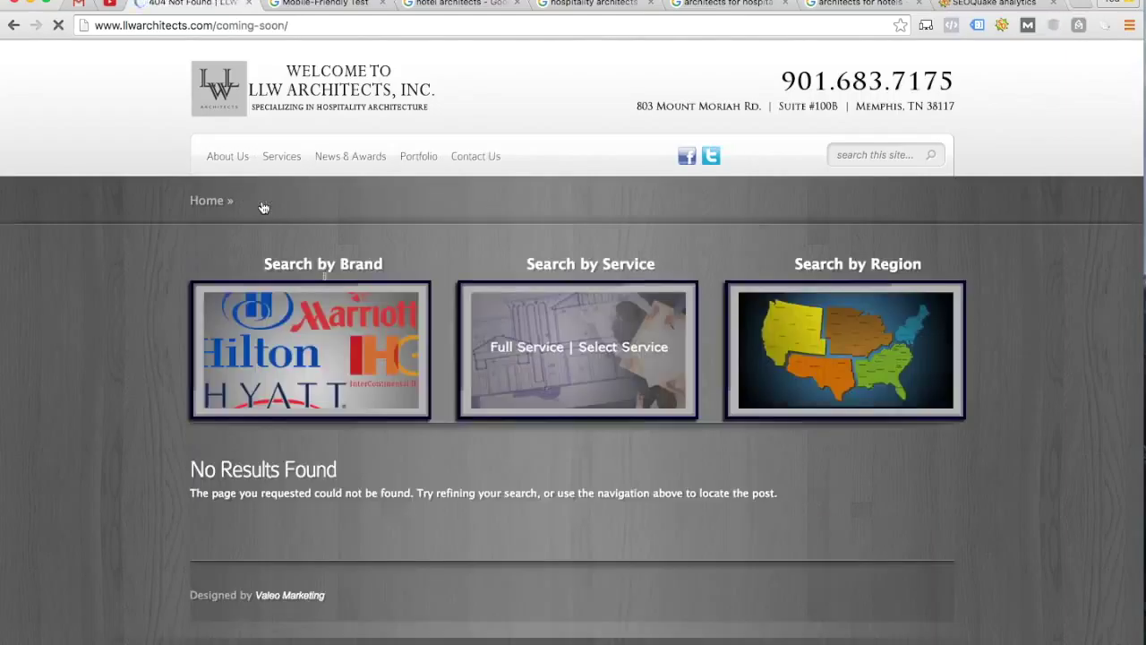
{"action": "left_click_drag", "start_coordinate": [187, 467], "coordinate": [473, 493]}
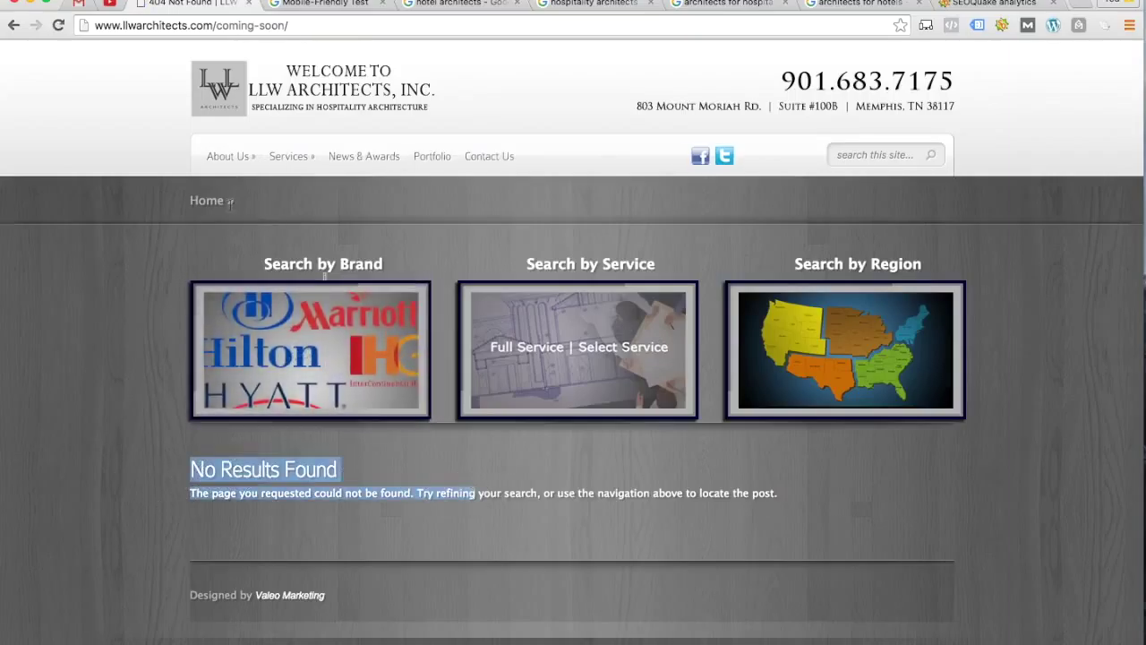
{"action": "left_click_drag", "start_coordinate": [185, 200], "coordinate": [500, 199]}
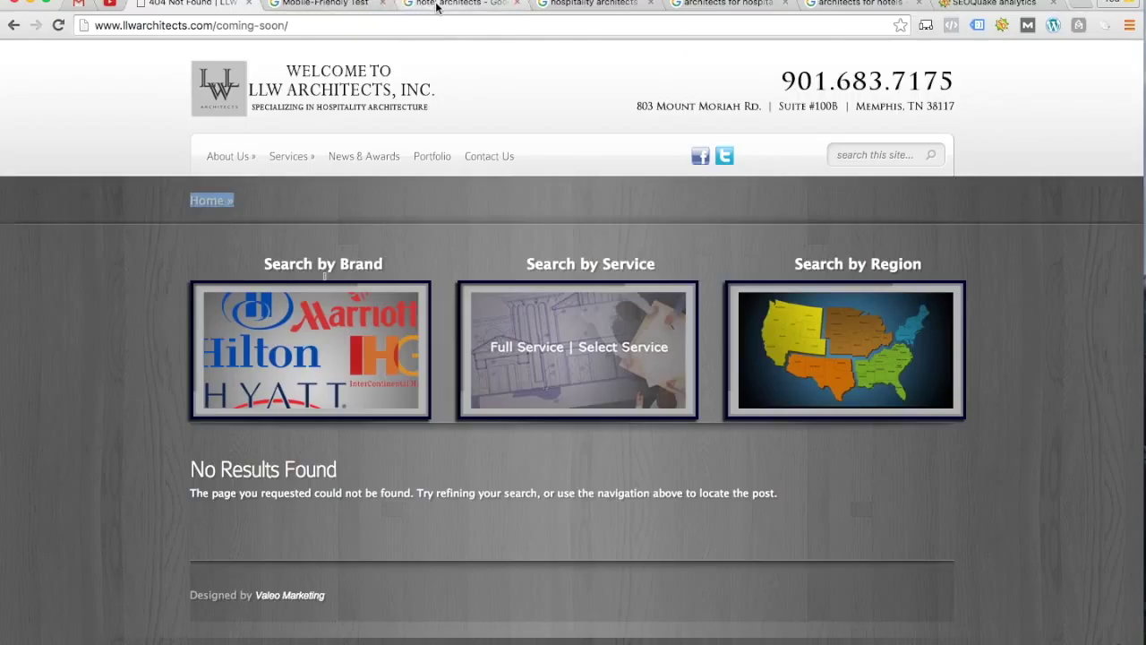
Switch to the Google Mobile-Friendly Test for llwarchitects.com and read its verdict and each listed usability issue.
{"action": "left_click", "coordinate": [338, 7]}
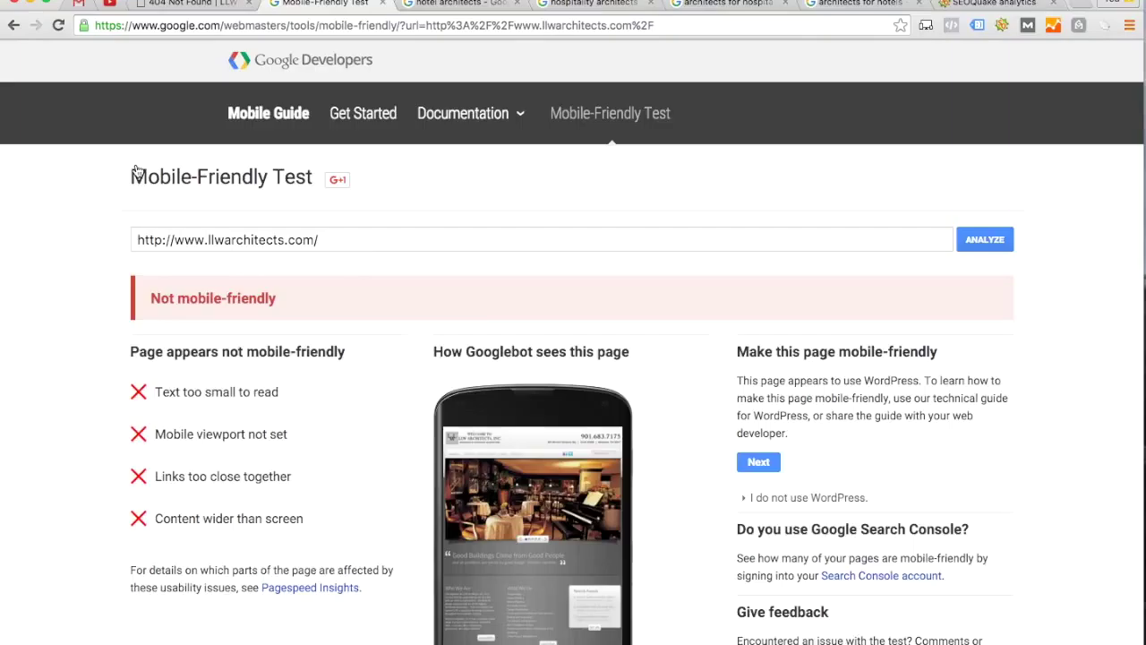
{"action": "scroll", "coordinate": [90, 416], "scroll_direction": "down", "scroll_amount": 1}
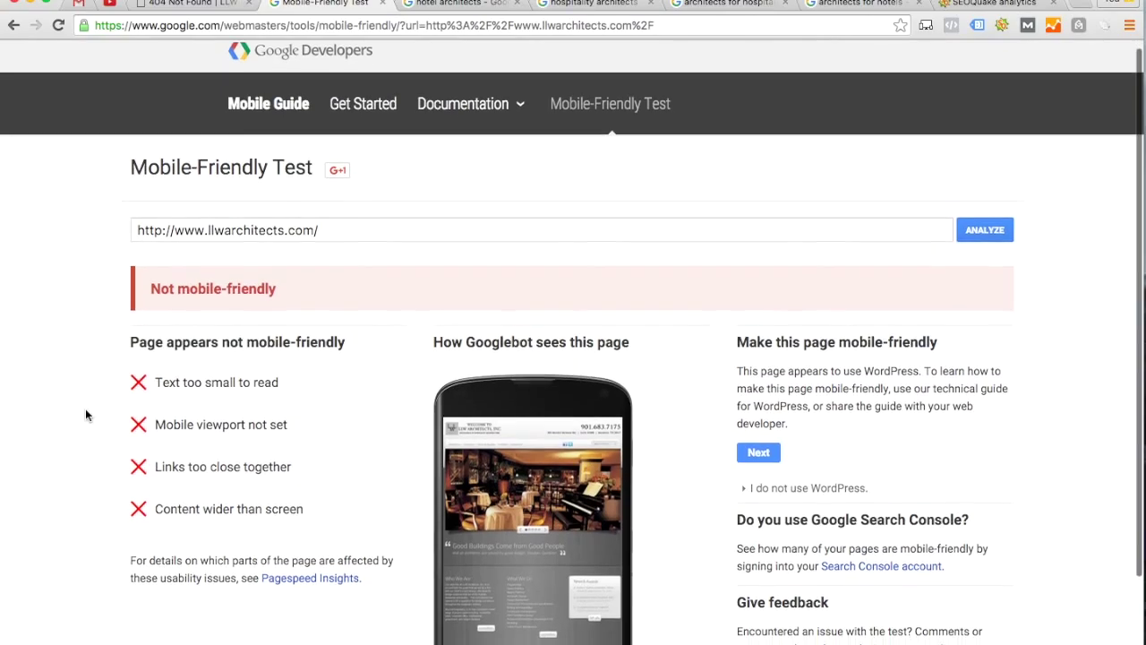
{"action": "left_click_drag", "start_coordinate": [151, 270], "coordinate": [306, 279]}
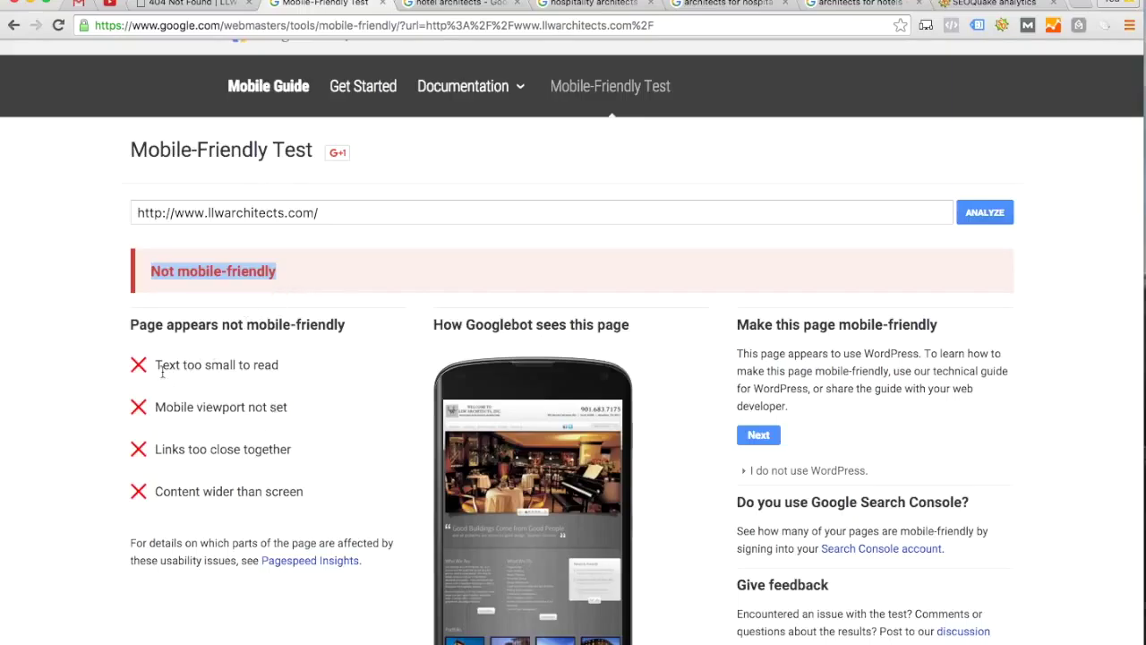
{"action": "left_click_drag", "start_coordinate": [294, 363], "coordinate": [157, 359]}
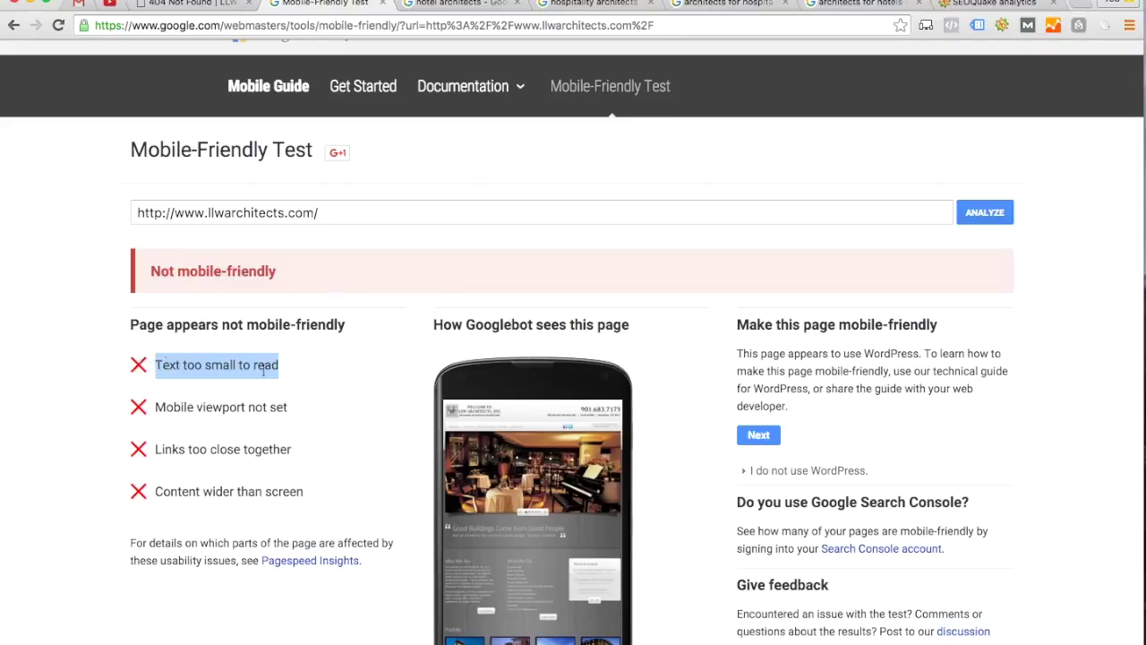
{"action": "left_click_drag", "start_coordinate": [321, 410], "coordinate": [184, 409]}
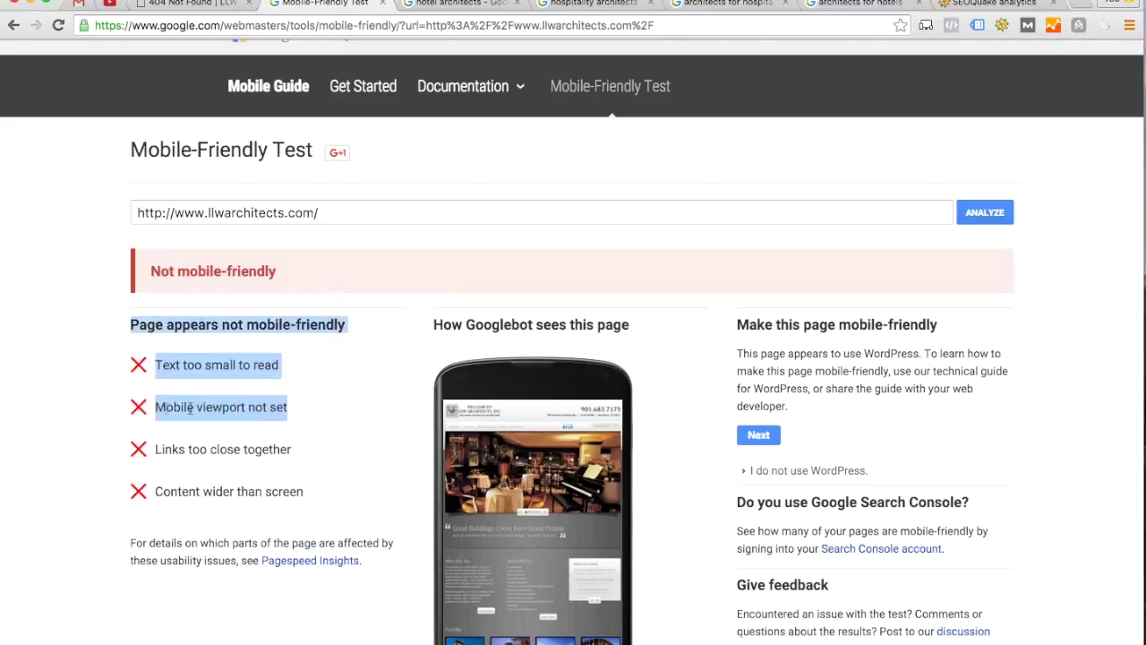
{"action": "left_click", "coordinate": [184, 408]}
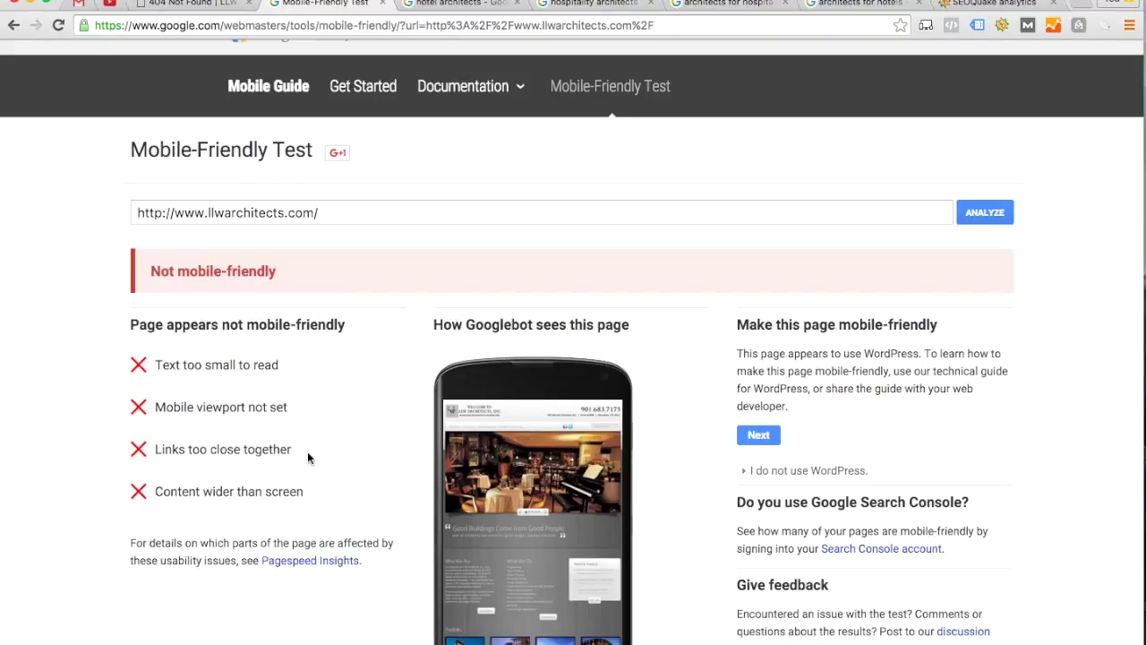
{"action": "left_click_drag", "start_coordinate": [296, 455], "coordinate": [152, 456]}
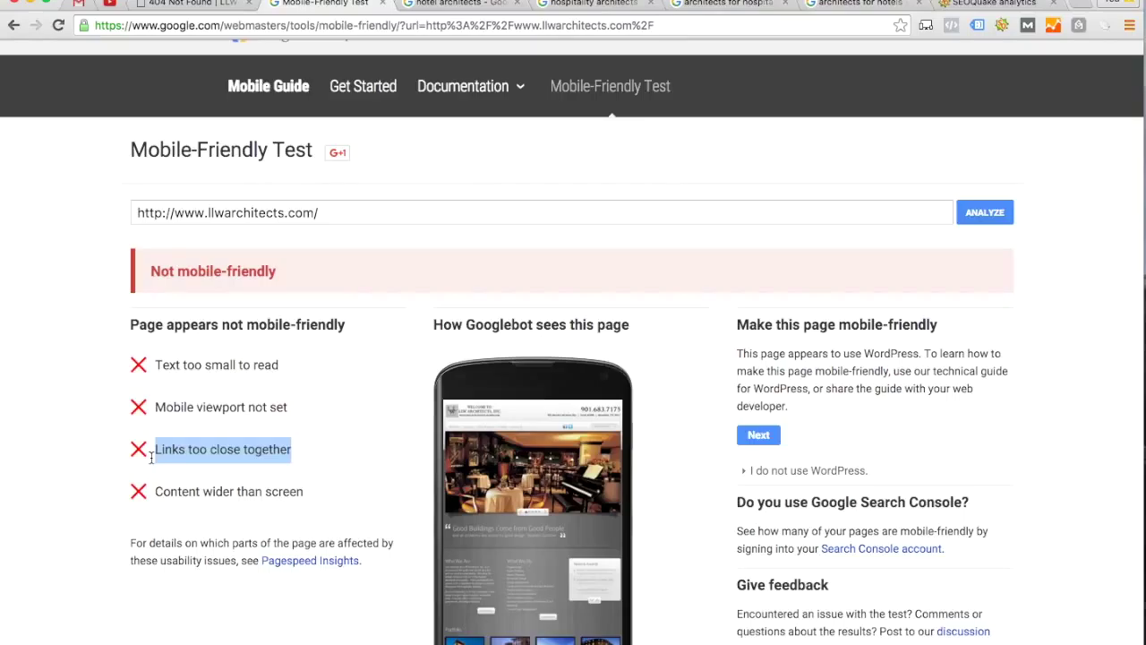
{"action": "left_click_drag", "start_coordinate": [316, 504], "coordinate": [151, 493]}
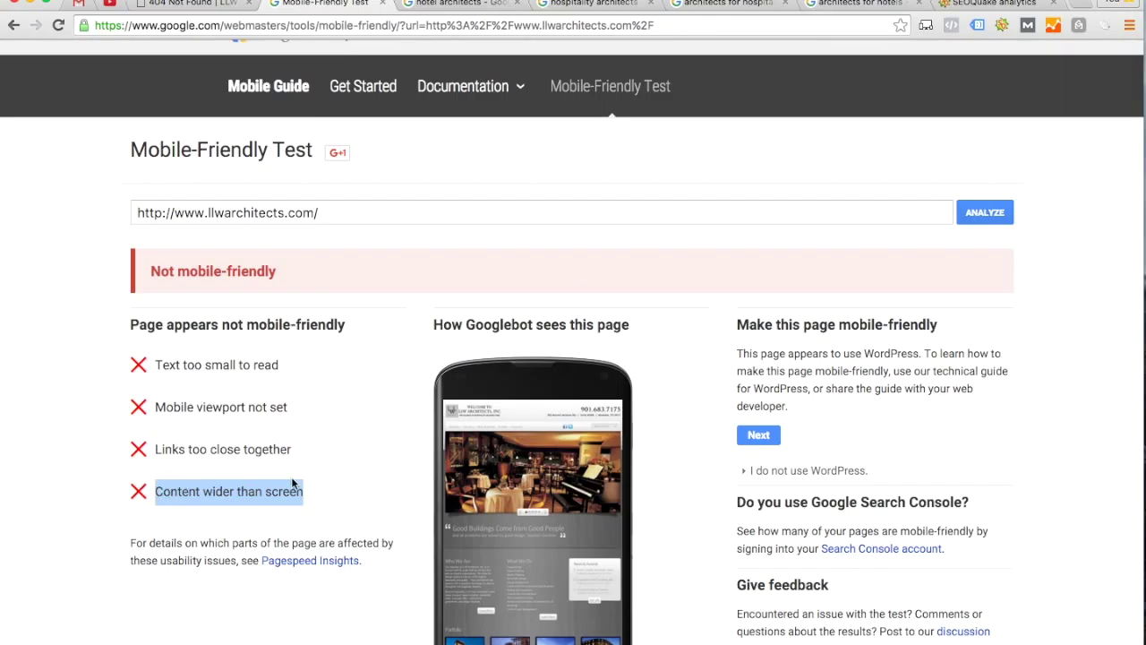
{"action": "left_click", "coordinate": [330, 477]}
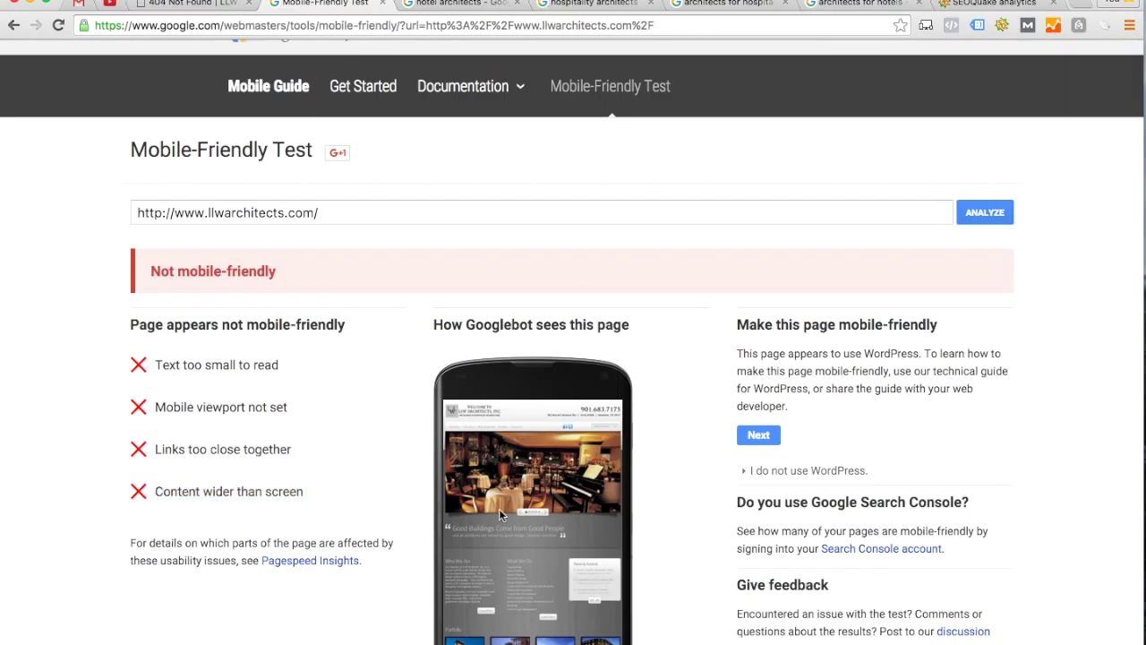
Look over how Googlebot sees the homepage on a phone, then close the Mobile-Friendly Test page.
{"action": "scroll", "coordinate": [503, 488], "scroll_direction": "down", "scroll_amount": 2}
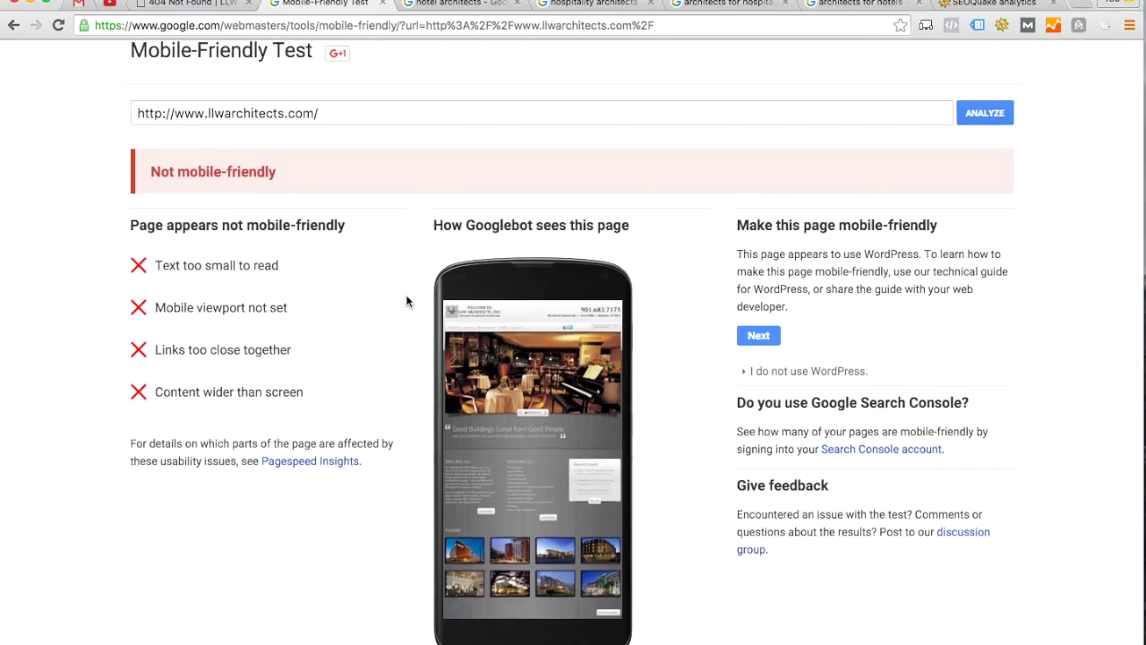
{"action": "scroll", "coordinate": [406, 301], "scroll_direction": "up", "scroll_amount": 3}
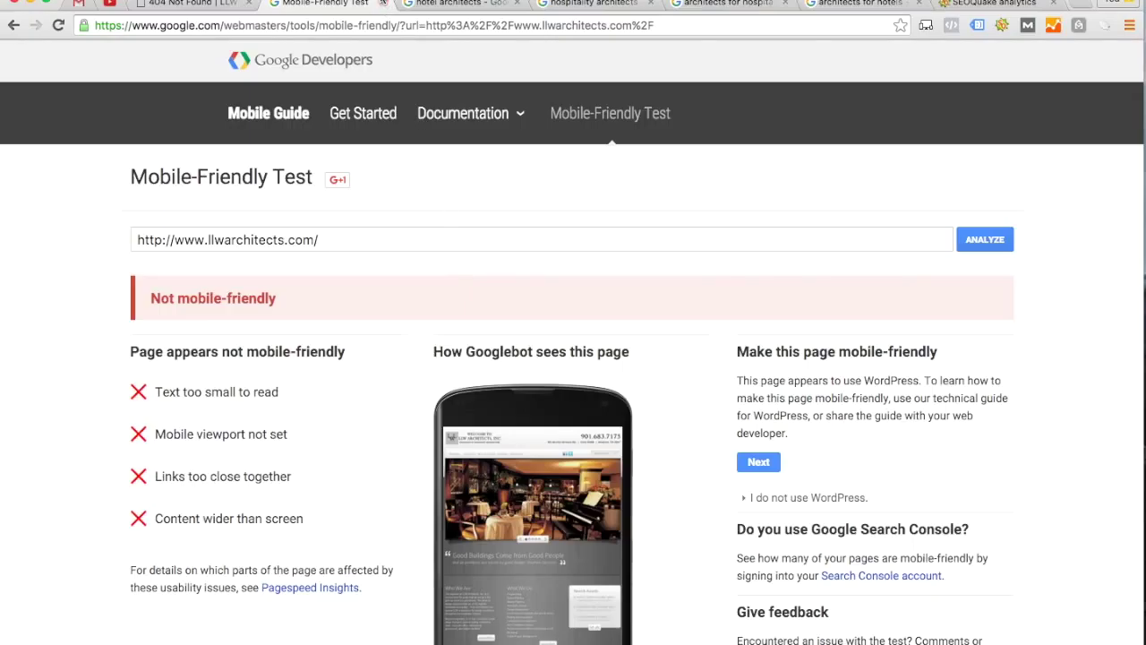
{"action": "left_click", "coordinate": [381, 3]}
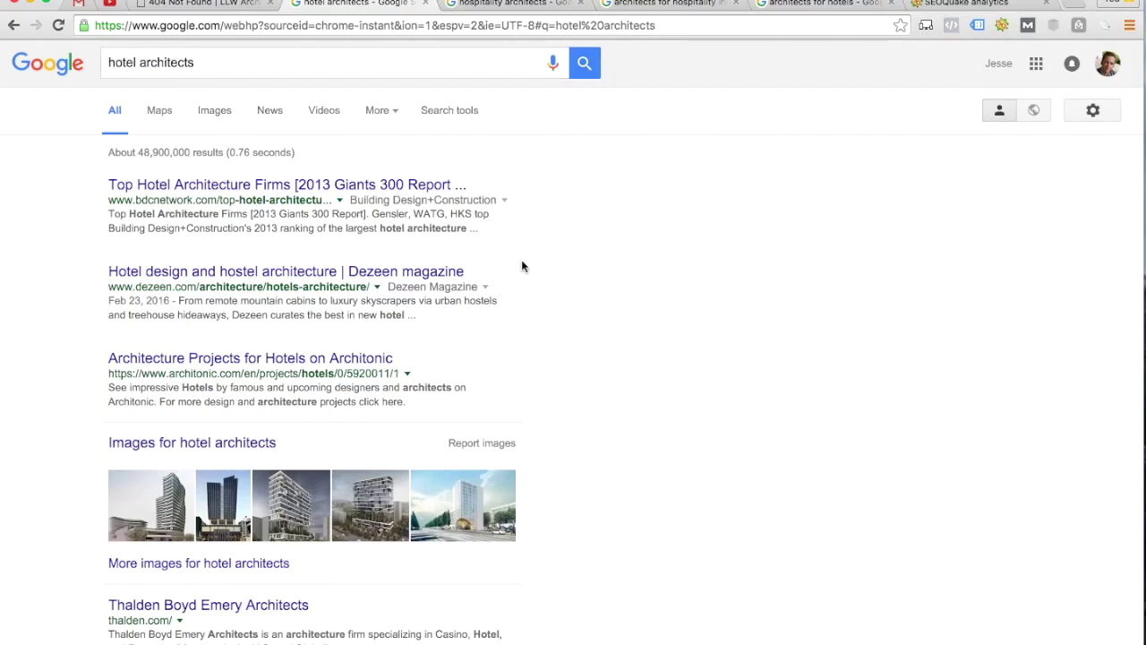
Examine the Google results for "hotel architects" to find where the LLW Architects listing ranks among competitors.
{"action": "scroll", "coordinate": [708, 448], "scroll_direction": "down", "scroll_amount": 3}
{"action": "scroll", "coordinate": [708, 448], "scroll_direction": "down", "scroll_amount": 3}
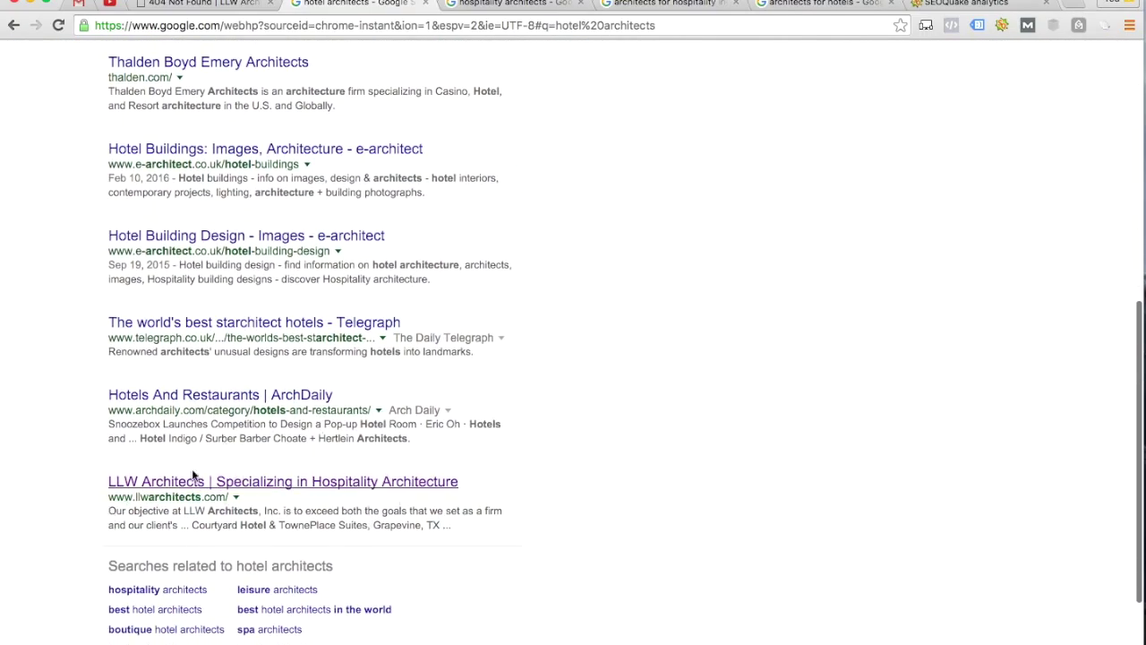
{"action": "scroll", "coordinate": [698, 447], "scroll_direction": "up", "scroll_amount": 2}
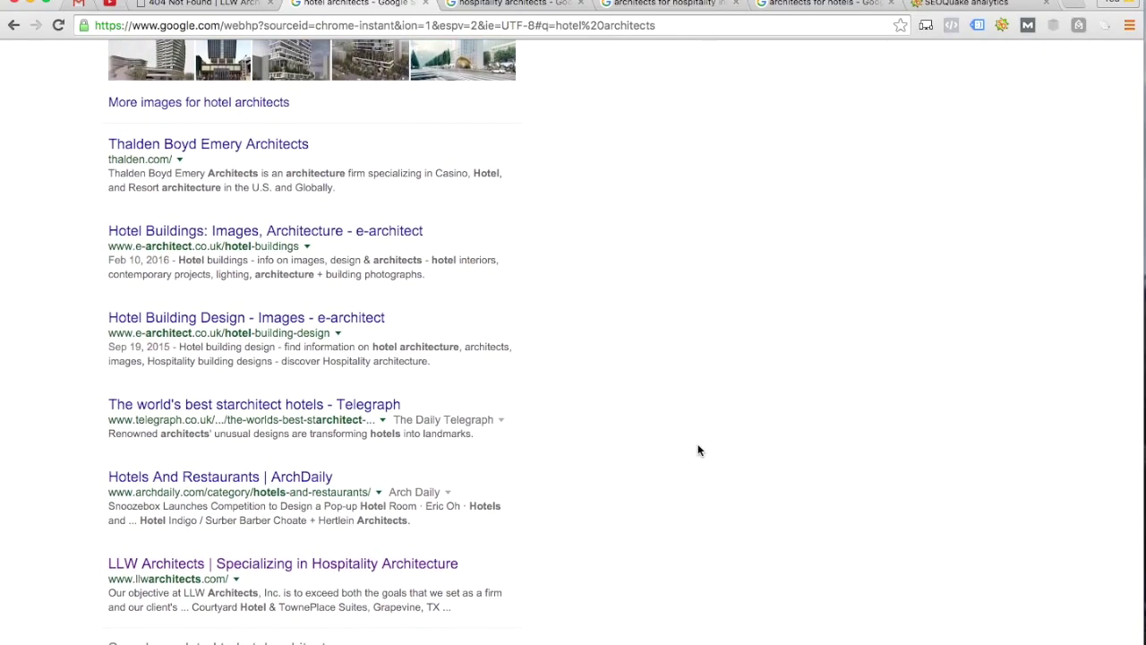
{"action": "scroll", "coordinate": [699, 451], "scroll_direction": "up", "scroll_amount": 1}
{"action": "scroll", "coordinate": [699, 451], "scroll_direction": "down", "scroll_amount": 2}
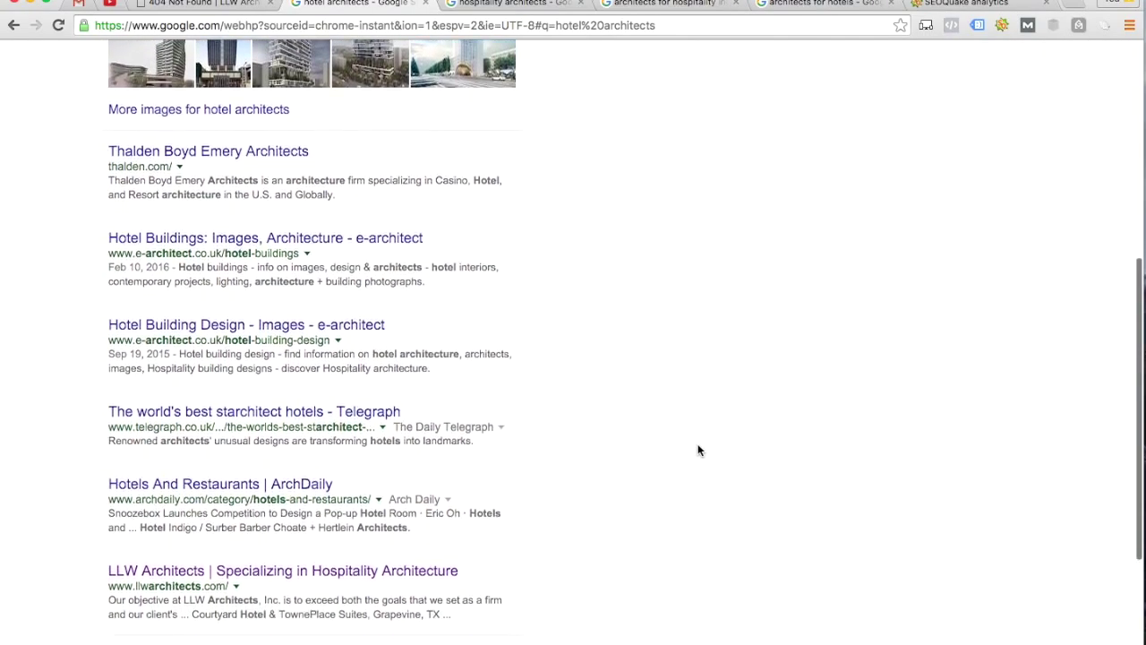
{"action": "scroll", "coordinate": [699, 451], "scroll_direction": "down", "scroll_amount": 1}
{"action": "scroll", "coordinate": [699, 450], "scroll_direction": "up", "scroll_amount": 10}
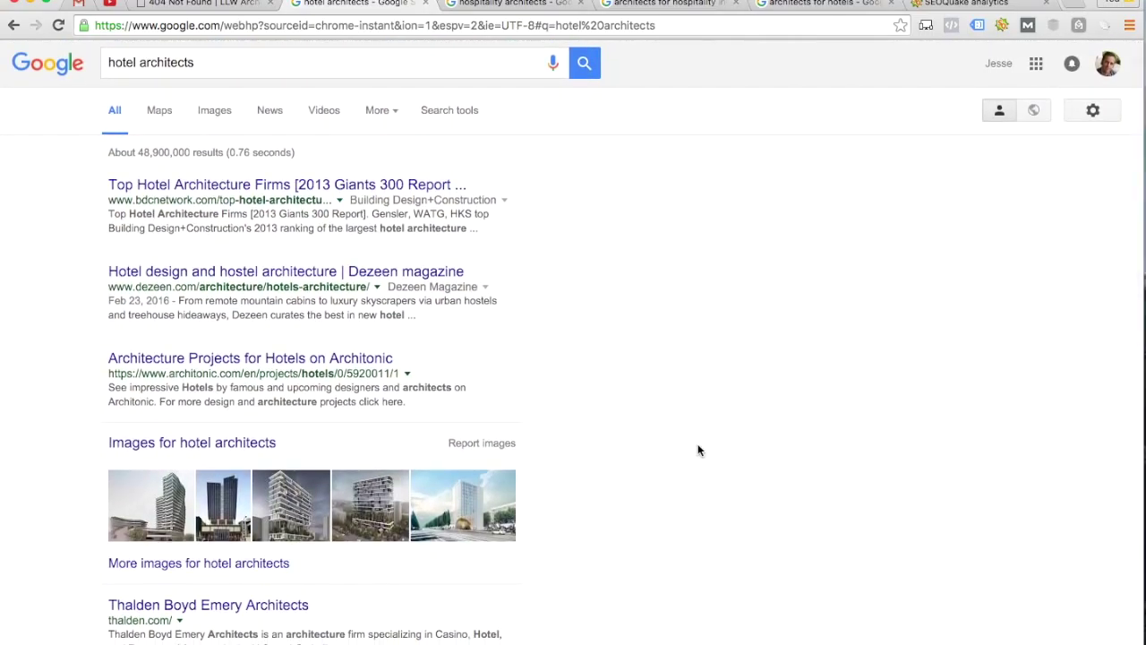
{"action": "scroll", "coordinate": [697, 443], "scroll_direction": "down", "scroll_amount": 1}
{"action": "scroll", "coordinate": [697, 444], "scroll_direction": "up", "scroll_amount": 2}
{"action": "scroll", "coordinate": [661, 324], "scroll_direction": "down", "scroll_amount": 10}
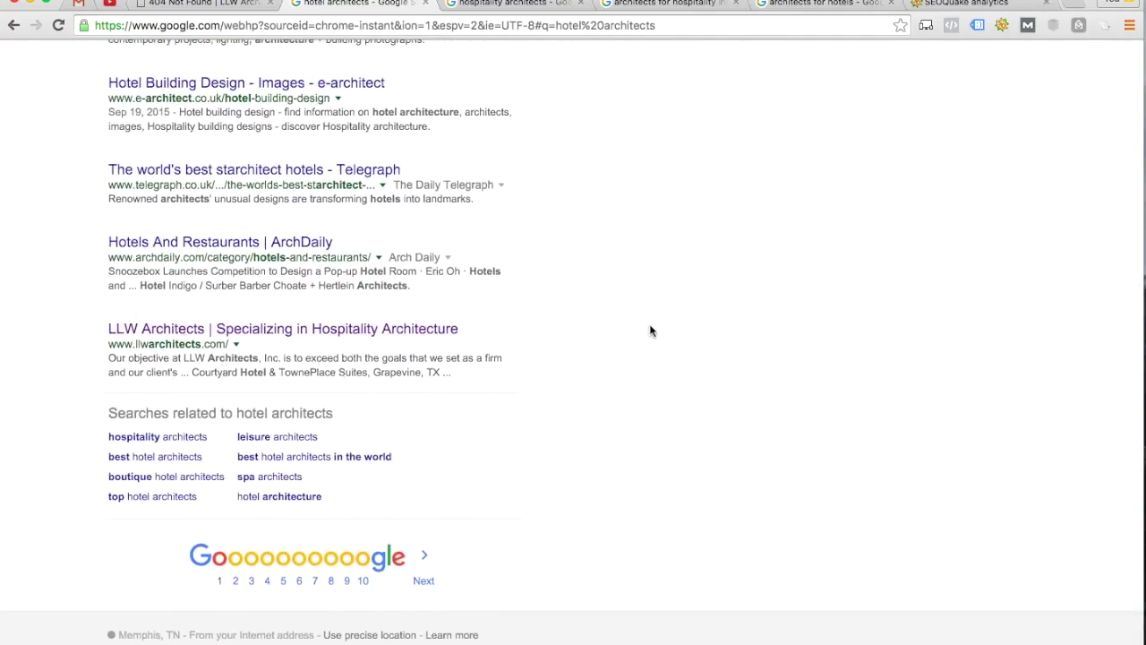
{"action": "scroll", "coordinate": [651, 331], "scroll_direction": "up", "scroll_amount": 1}
{"action": "scroll", "coordinate": [651, 331], "scroll_direction": "up", "scroll_amount": 10}
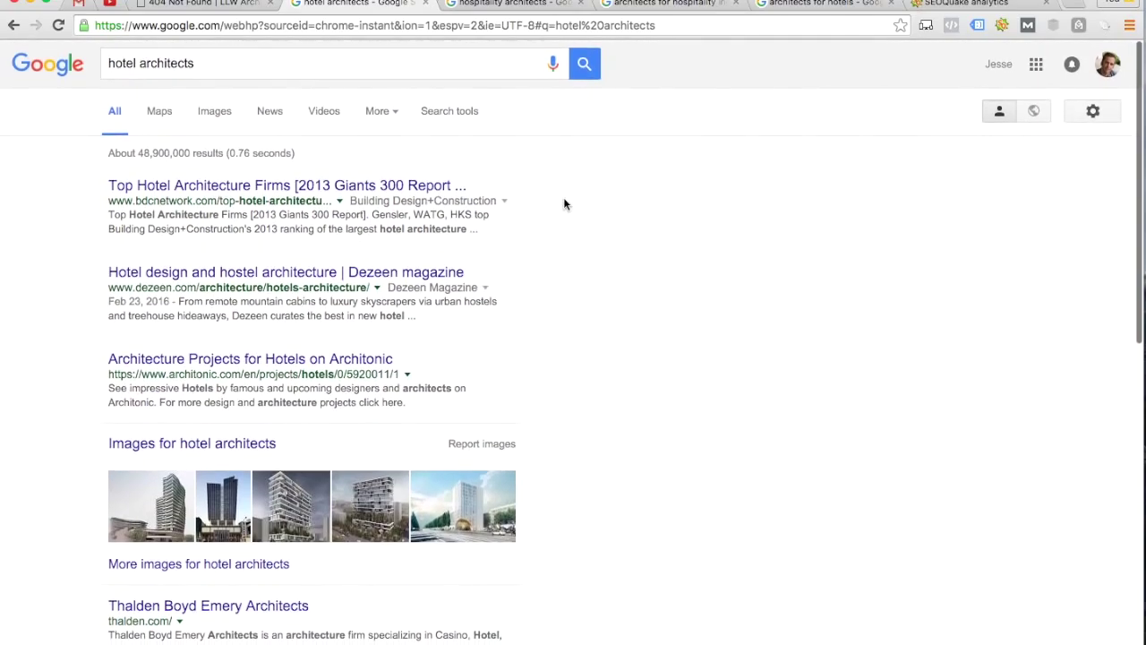
Switch to the Google results for "hospitality architects" and check the LLW Architects listing's position among them.
{"action": "left_click", "coordinate": [515, 7]}
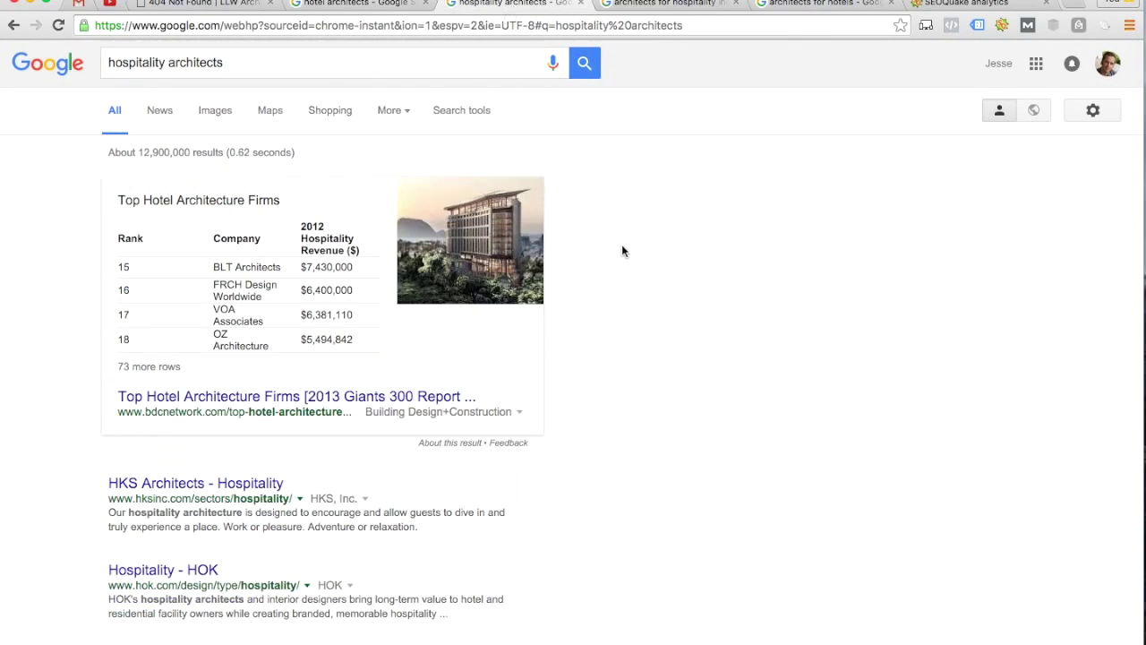
{"action": "scroll", "coordinate": [623, 252], "scroll_direction": "down", "scroll_amount": 5}
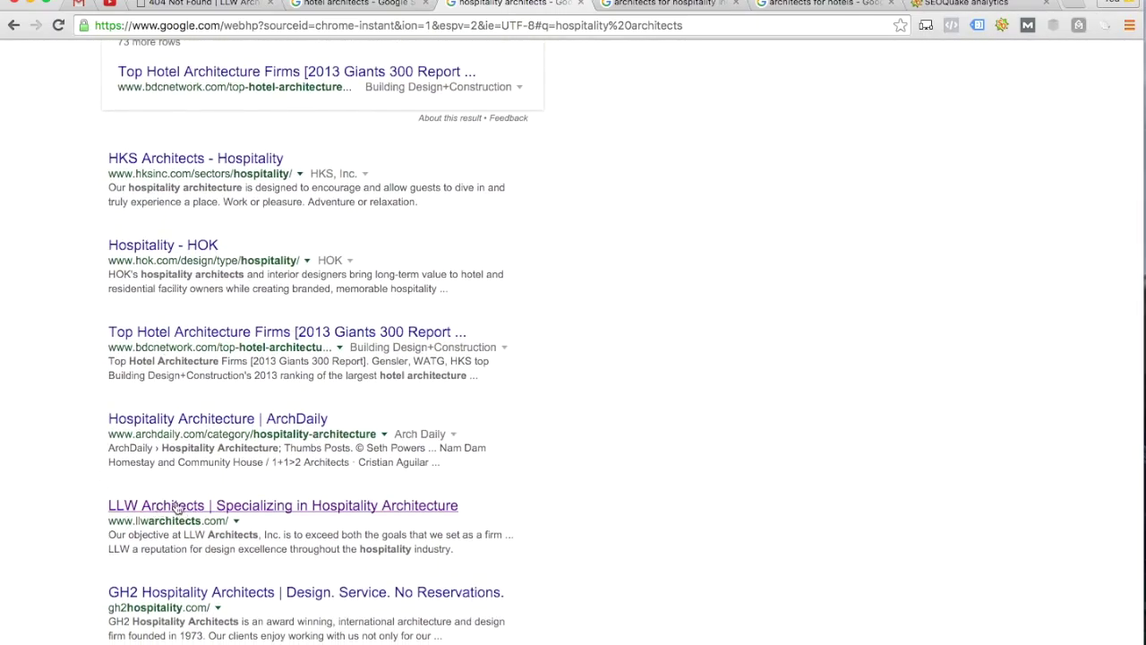
{"action": "scroll", "coordinate": [579, 543], "scroll_direction": "up", "scroll_amount": 5}
{"action": "scroll", "coordinate": [580, 543], "scroll_direction": "down", "scroll_amount": 5}
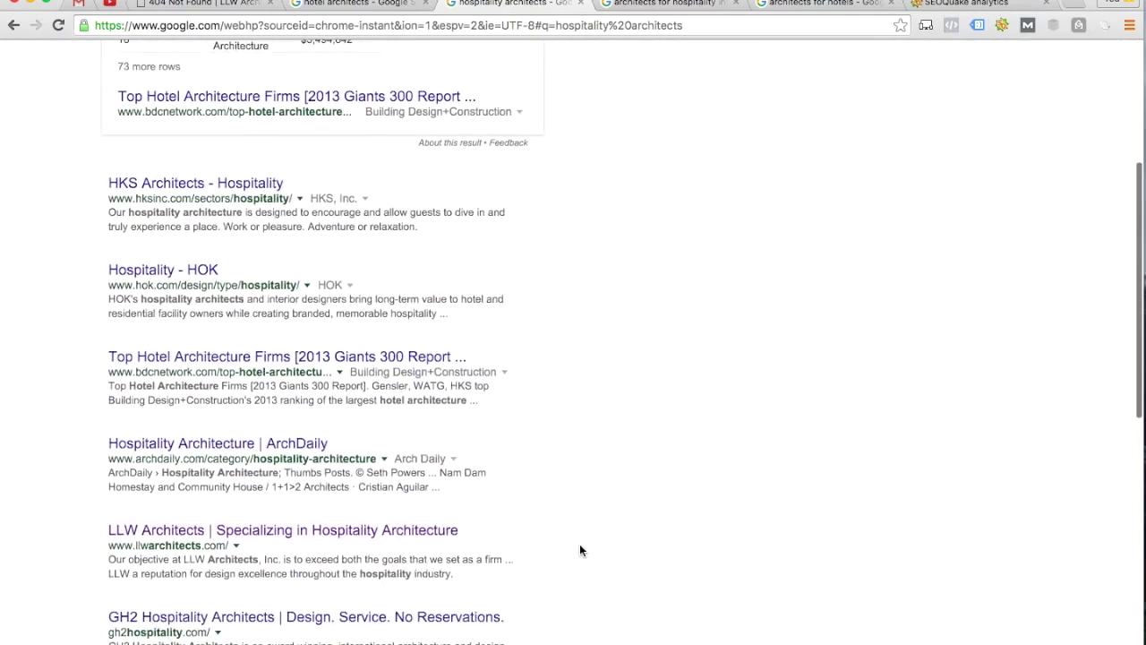
{"action": "scroll", "coordinate": [787, 189], "scroll_direction": "up", "scroll_amount": 2}
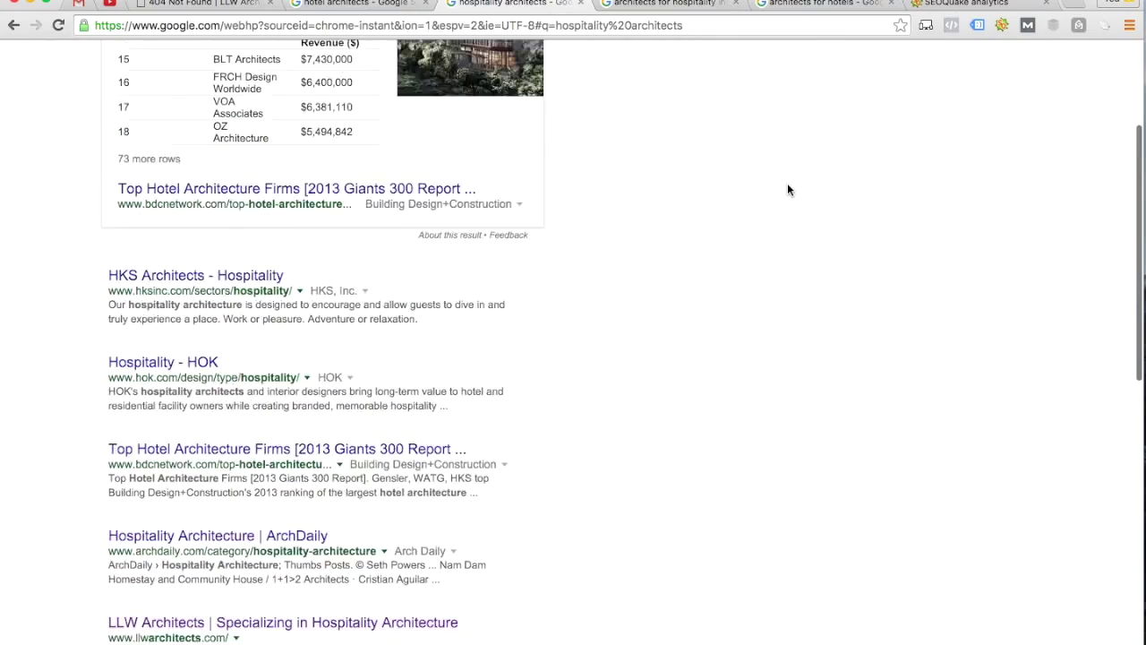
{"action": "scroll", "coordinate": [787, 189], "scroll_direction": "up", "scroll_amount": 5}
{"action": "scroll", "coordinate": [673, 430], "scroll_direction": "down", "scroll_amount": 2}
{"action": "scroll", "coordinate": [672, 430], "scroll_direction": "down", "scroll_amount": 7}
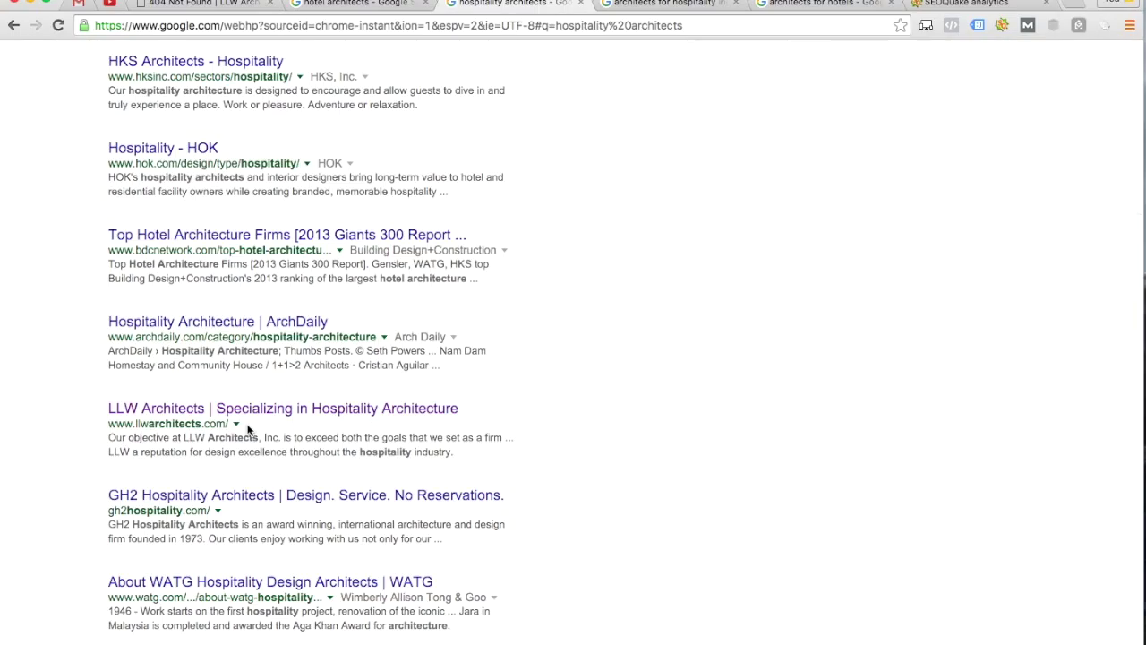
Switch to the Google results for "architects for hospitality industry" and check them for the LLW Architects listing.
{"action": "scroll", "coordinate": [615, 370], "scroll_direction": "up", "scroll_amount": 5}
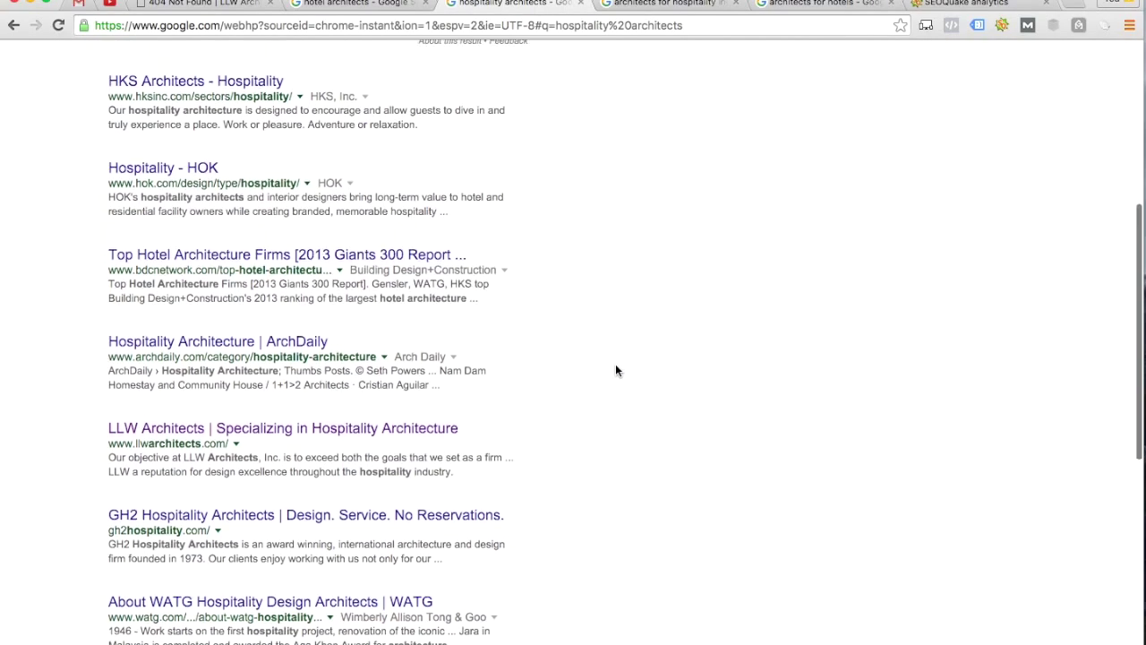
{"action": "key", "text": "ctrl+Tab"}
{"action": "scroll", "coordinate": [512, 312], "scroll_direction": "up", "scroll_amount": 10}
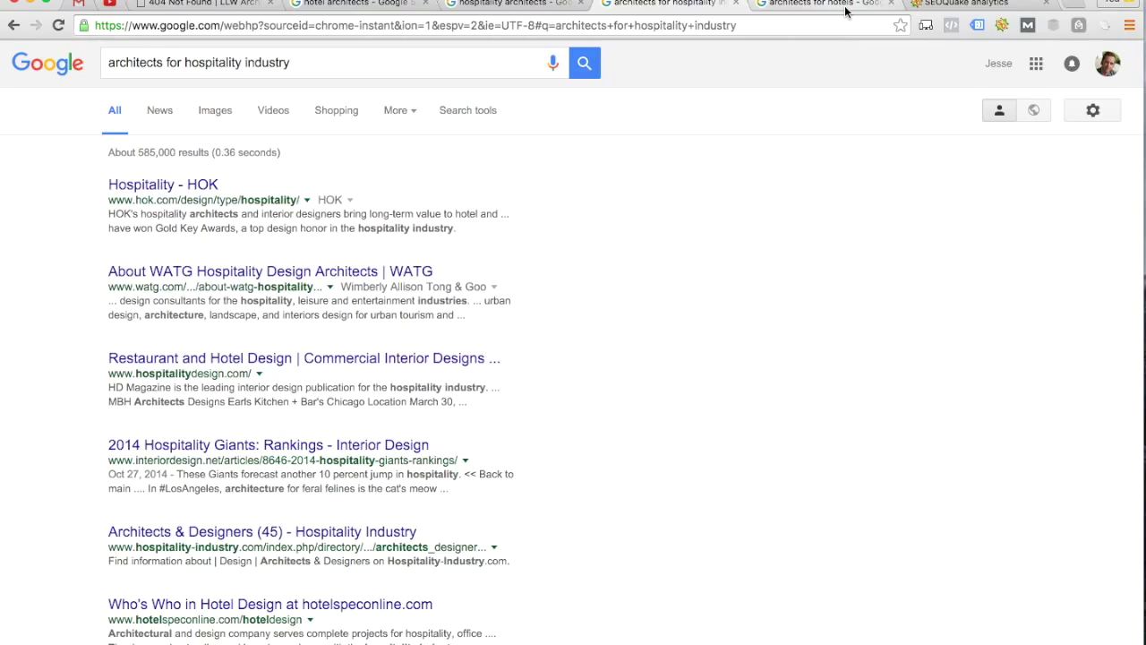
Look through the Google results for "architects for hotels" for LLW Architects, then close that results page.
{"action": "left_click", "coordinate": [845, 11]}
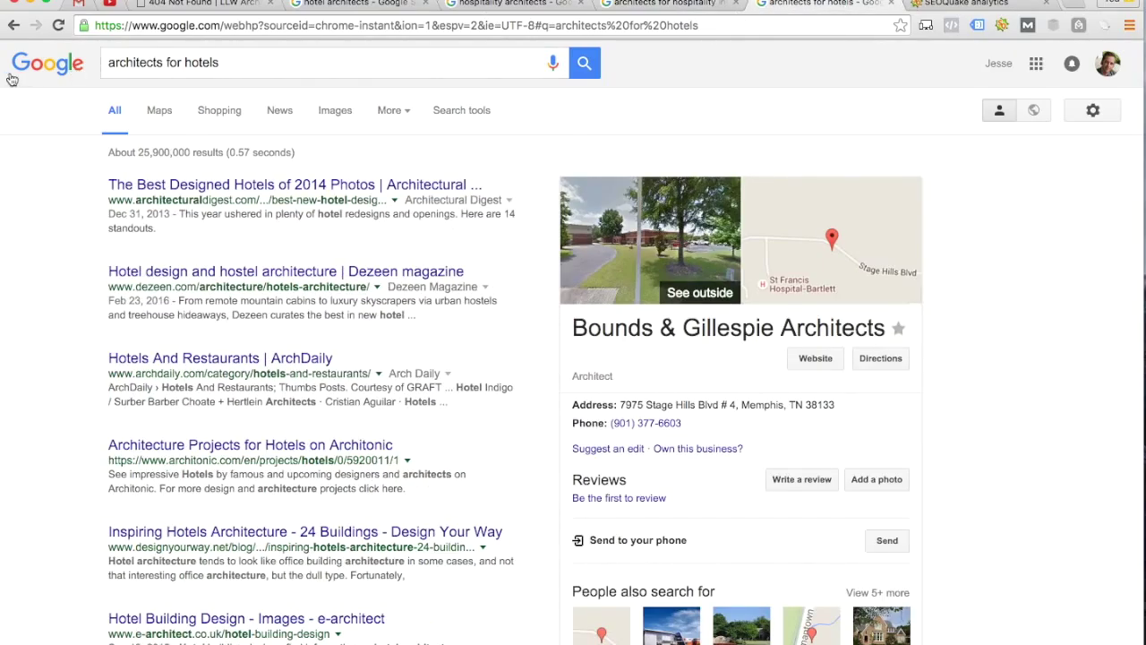
{"action": "scroll", "coordinate": [45, 304], "scroll_direction": "down", "scroll_amount": 6}
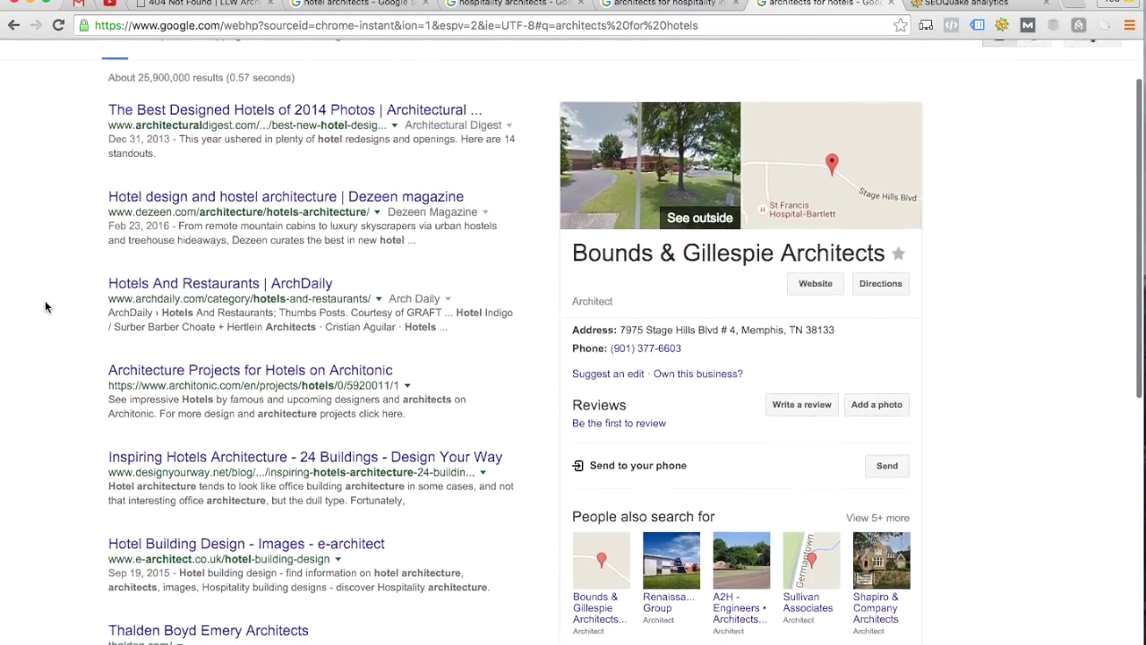
{"action": "scroll", "coordinate": [45, 306], "scroll_direction": "up", "scroll_amount": 6}
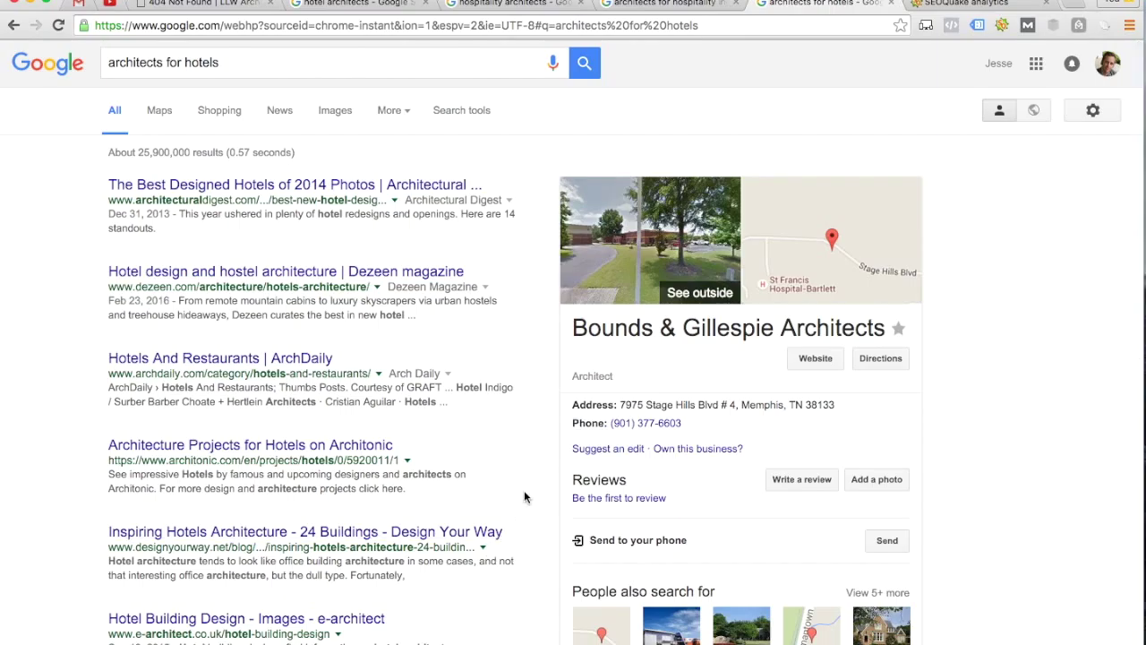
{"action": "left_click", "coordinate": [892, 4]}
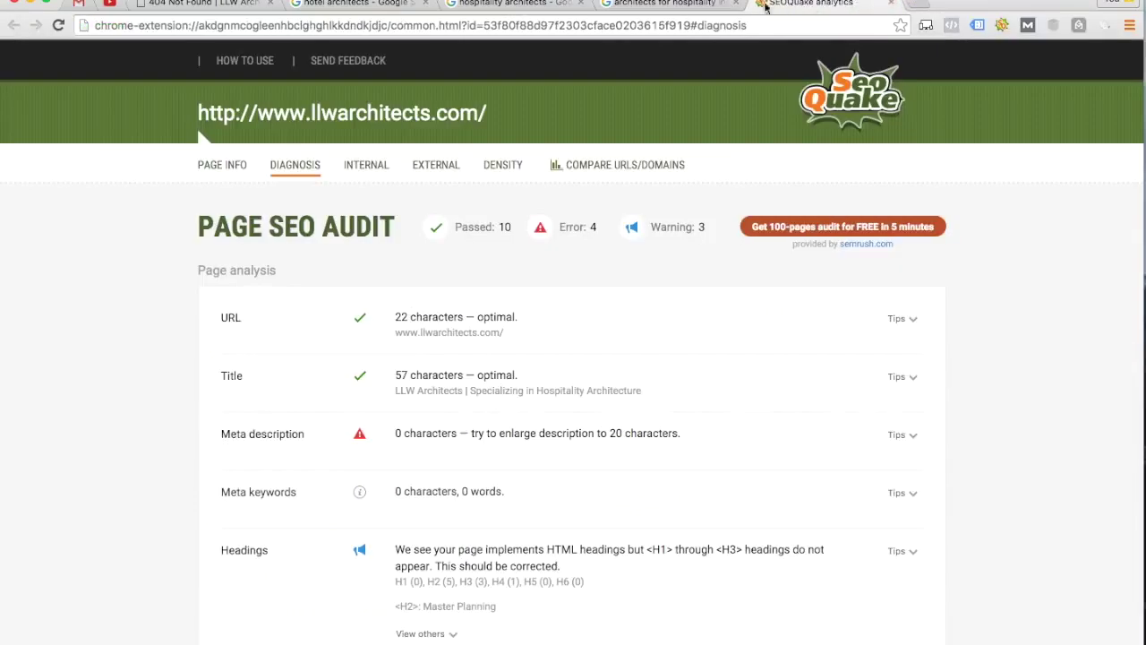
Check the LLW Architects homepage with Google Tag Assistant, highlight the tag analysis result, and close the report.
{"action": "left_click", "coordinate": [196, 4]}
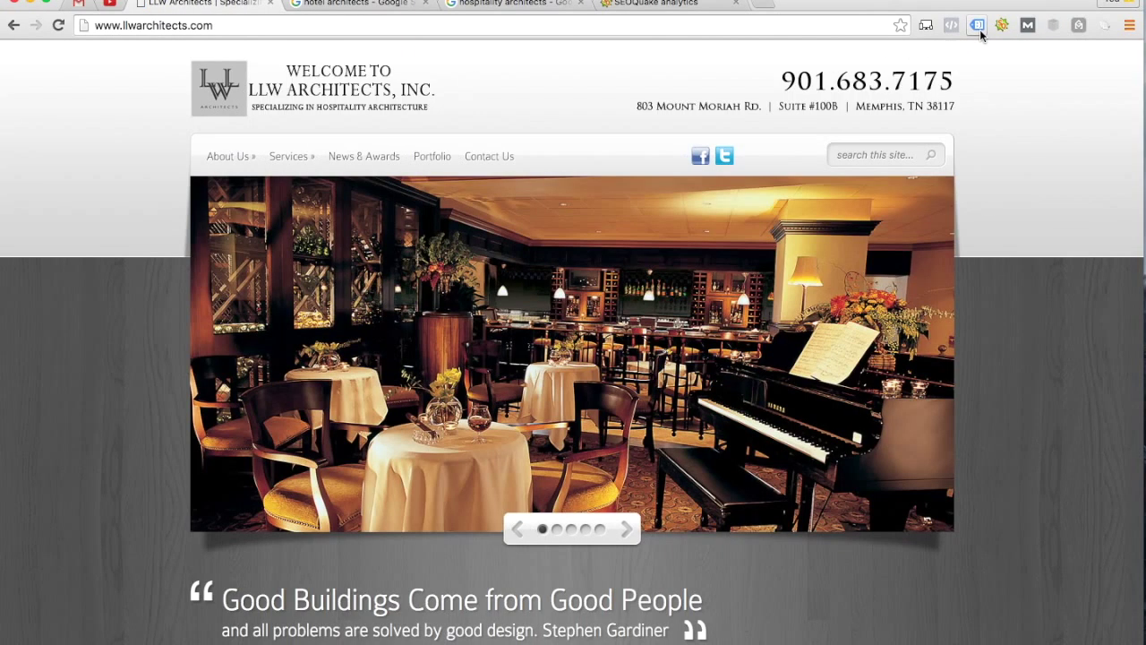
{"action": "left_click", "coordinate": [979, 30]}
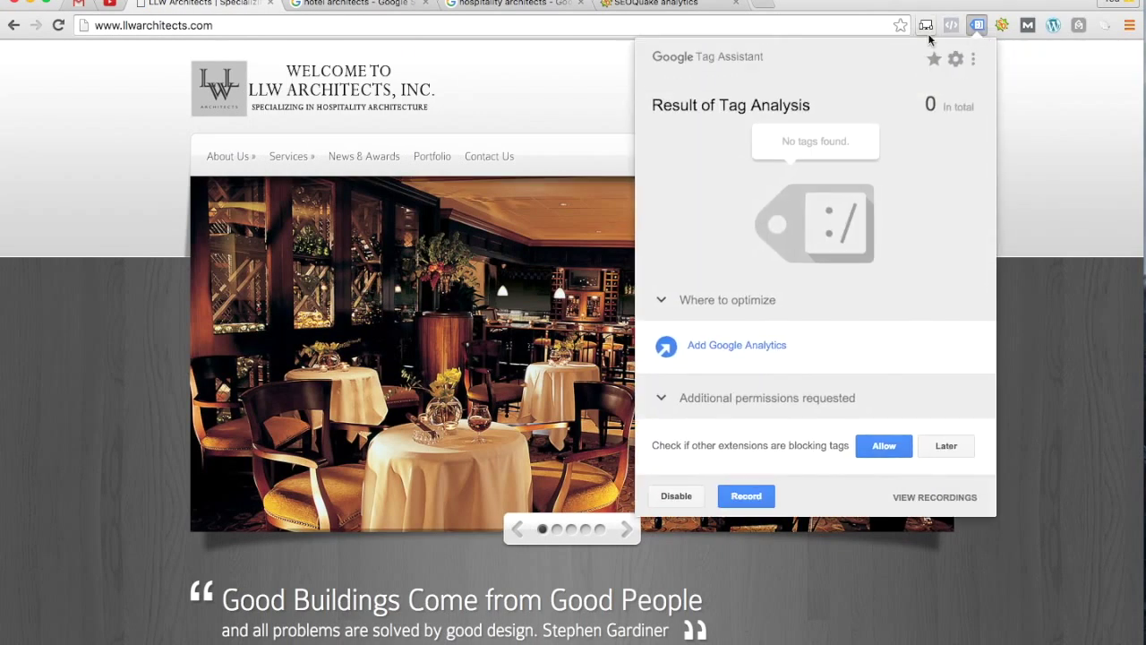
{"action": "left_click", "coordinate": [659, 106]}
{"action": "left_click_drag", "start_coordinate": [659, 105], "coordinate": [984, 112]}
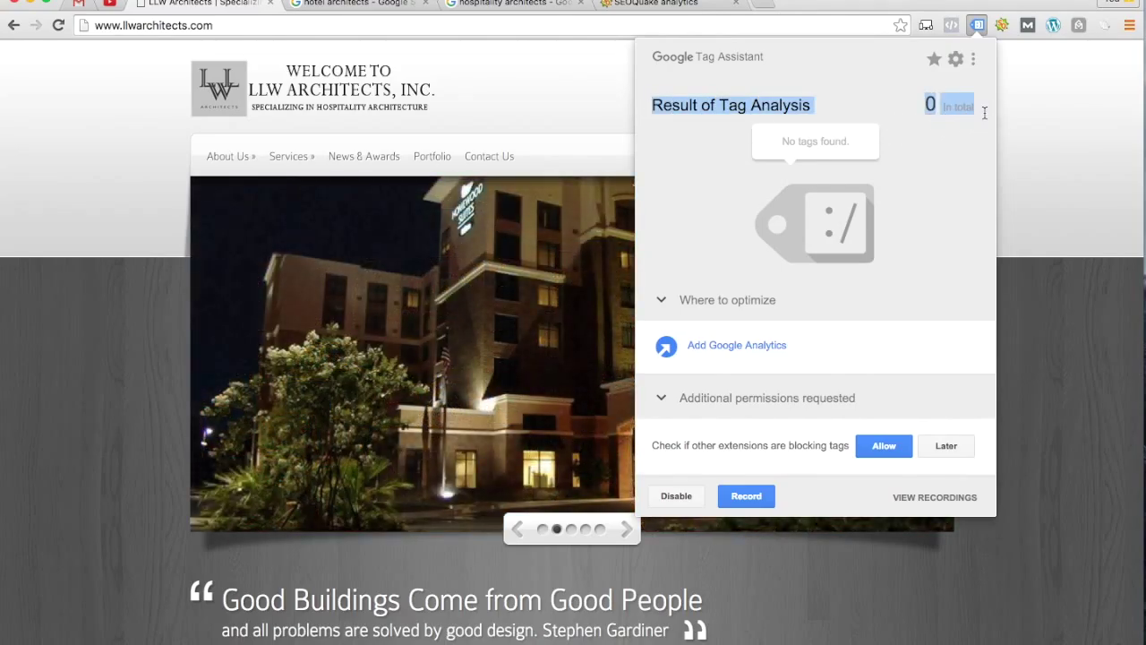
{"action": "left_click", "coordinate": [978, 27]}
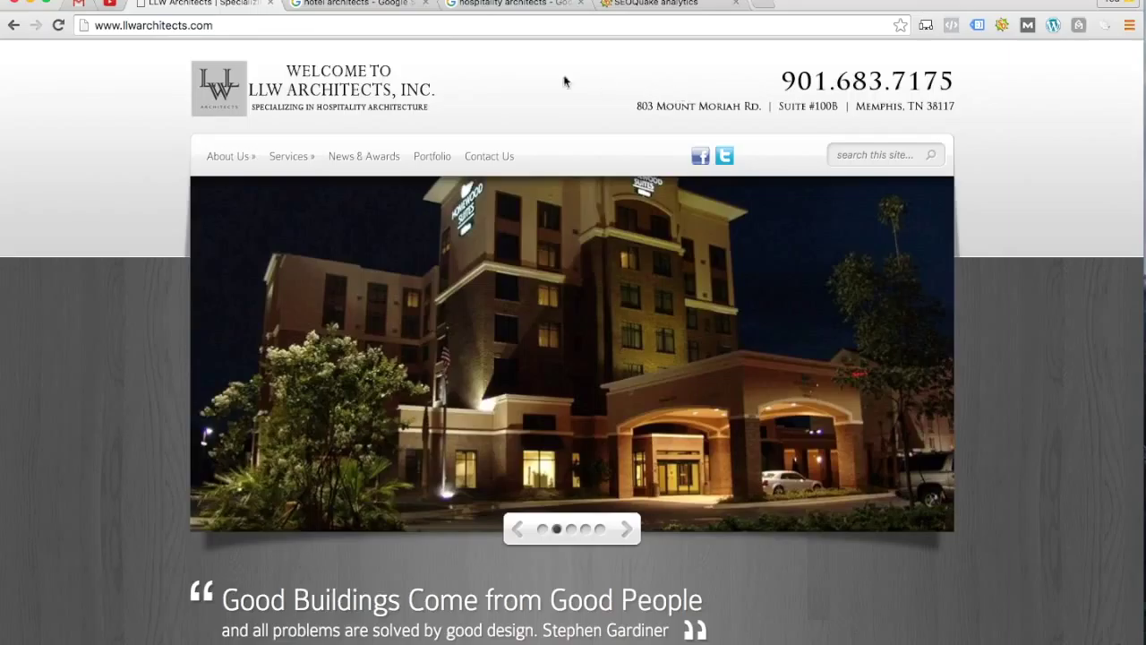
Switch to the SEOQuake page SEO audit for llwarchitects.com and review its URL, title and meta description entries.
{"action": "left_click", "coordinate": [674, 7]}
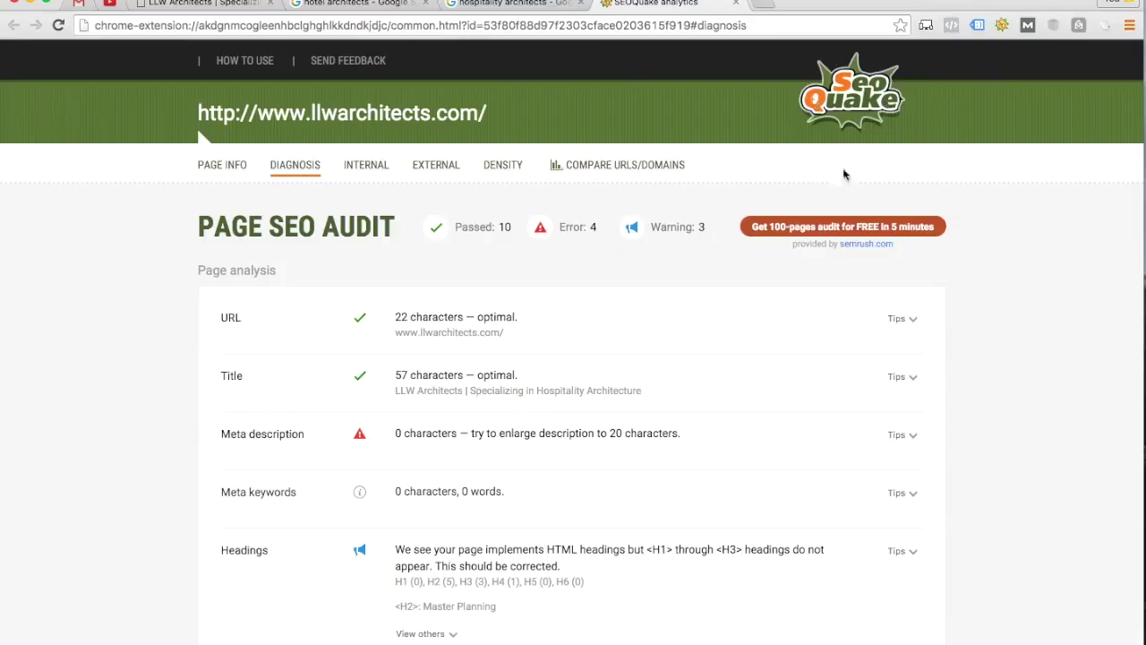
{"action": "left_click_drag", "start_coordinate": [198, 229], "coordinate": [398, 231]}
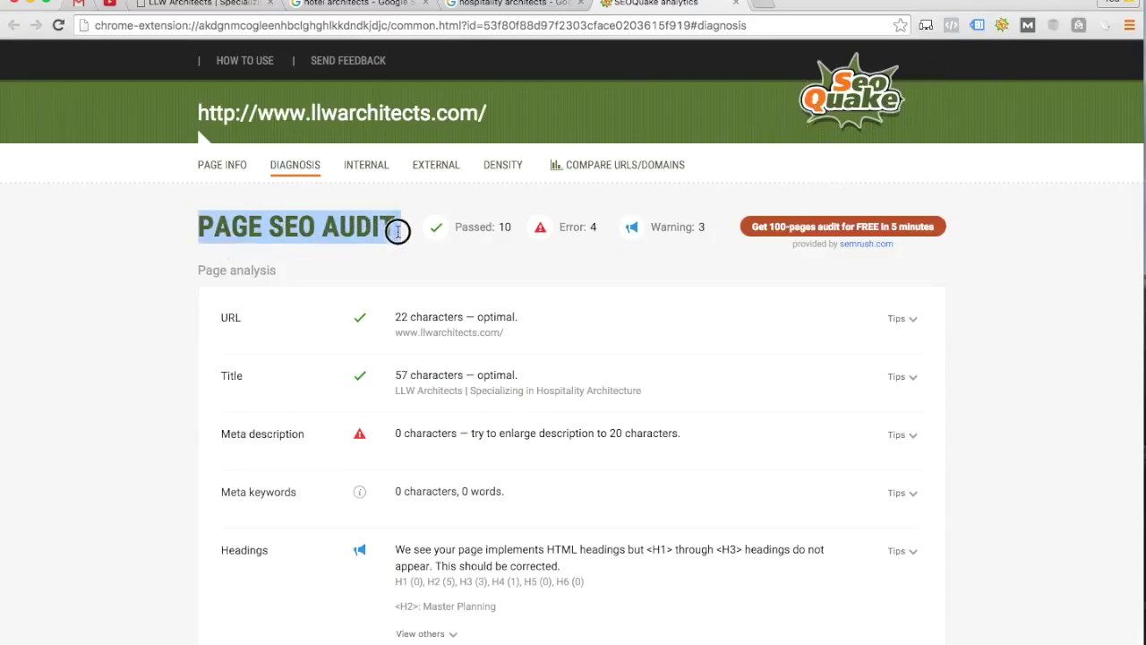
{"action": "scroll", "coordinate": [397, 205], "scroll_direction": "down", "scroll_amount": 3}
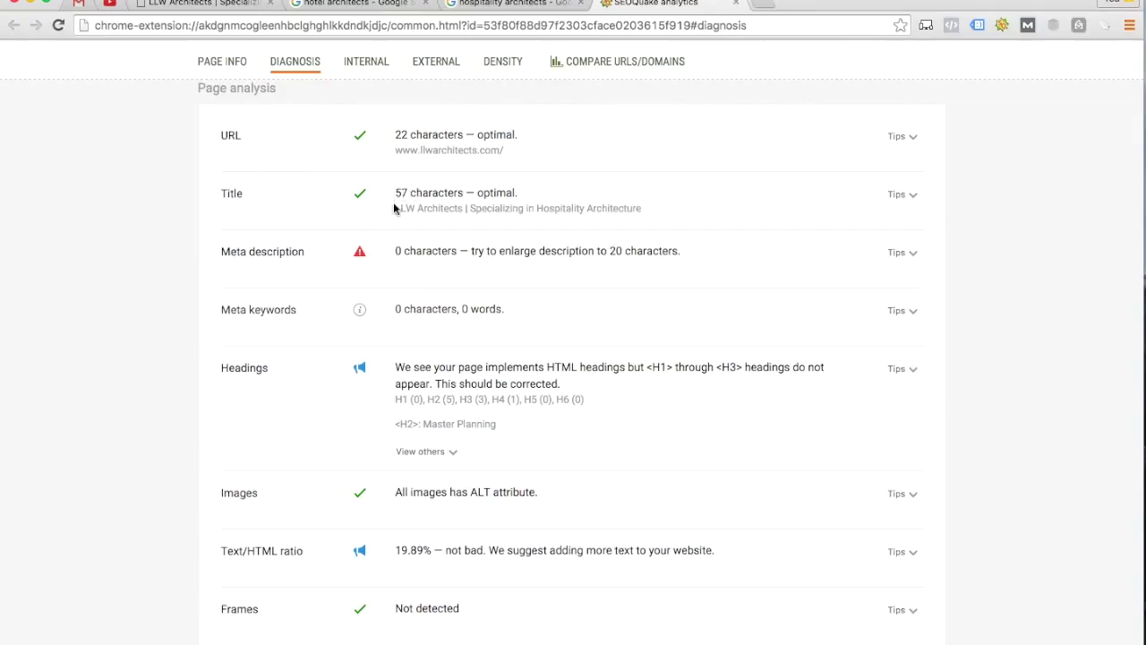
Return to the "hotel architects" Google results and highlight the title of the LLW Architects listing.
{"action": "left_click", "coordinate": [202, 3]}
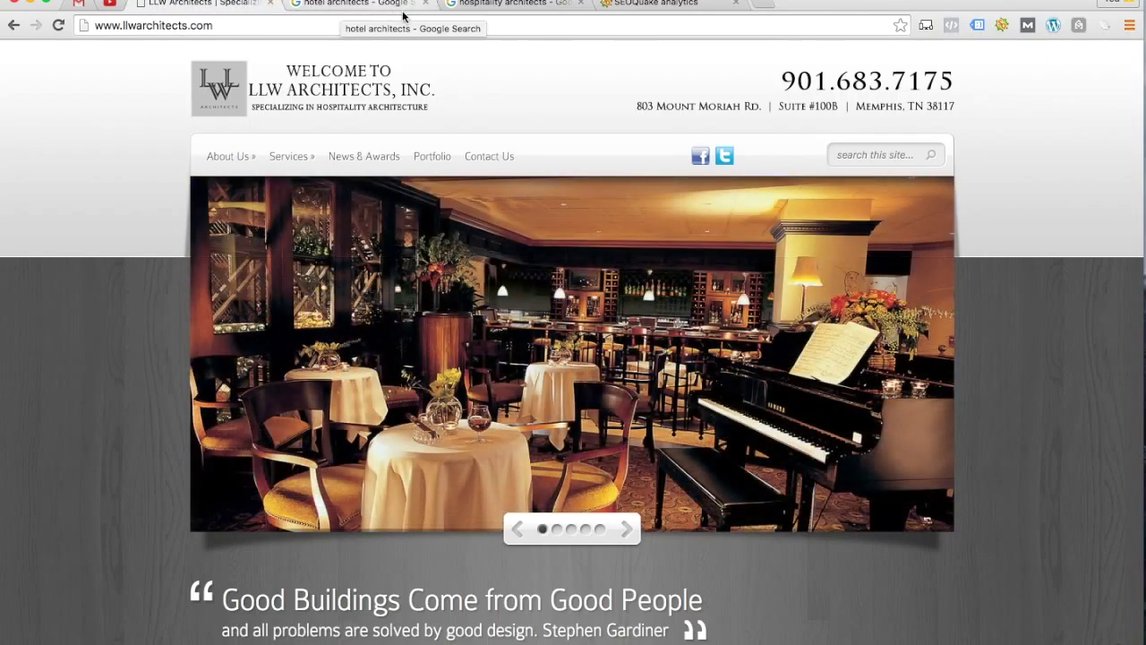
{"action": "left_click", "coordinate": [350, 5]}
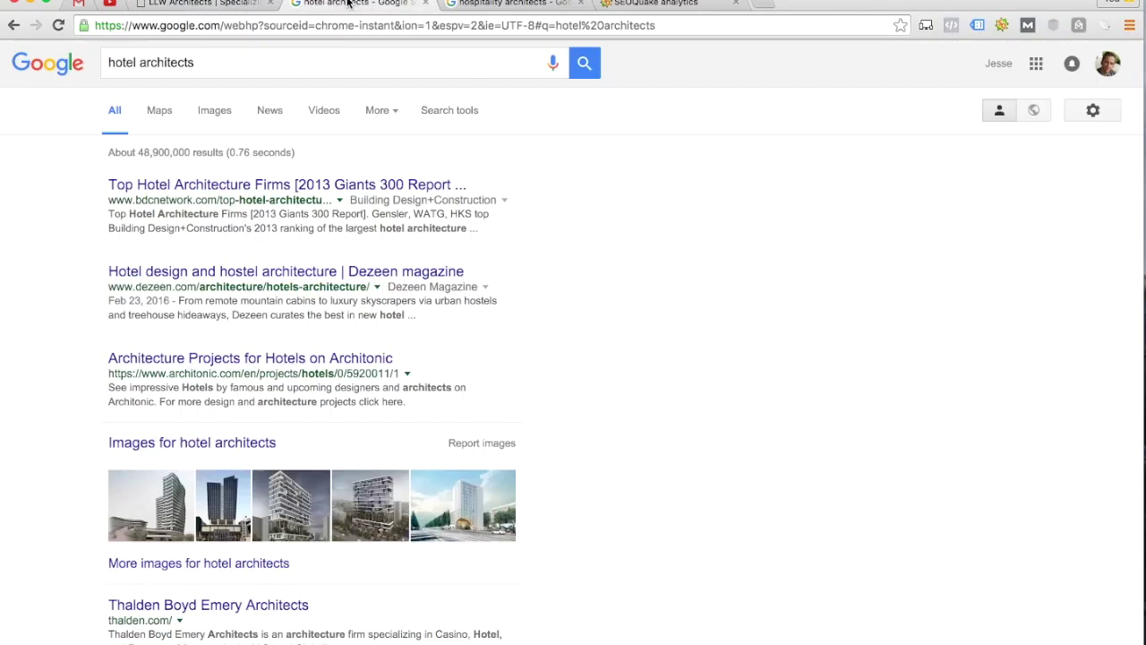
{"action": "scroll", "coordinate": [504, 301], "scroll_direction": "down", "scroll_amount": 10}
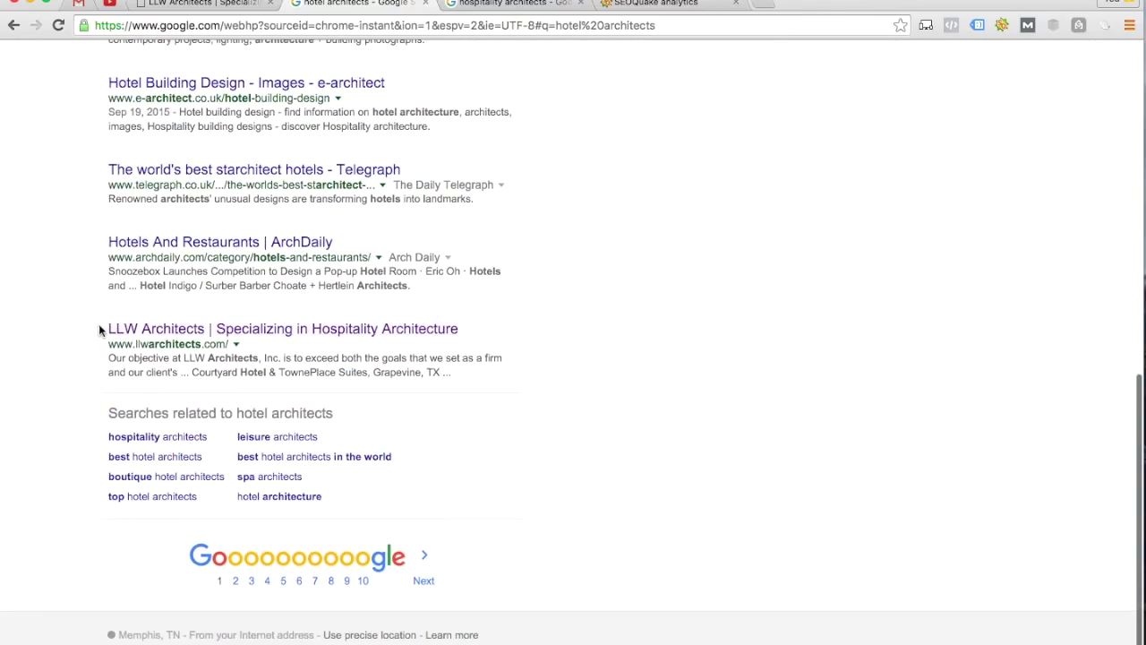
{"action": "left_click_drag", "start_coordinate": [110, 328], "coordinate": [522, 325]}
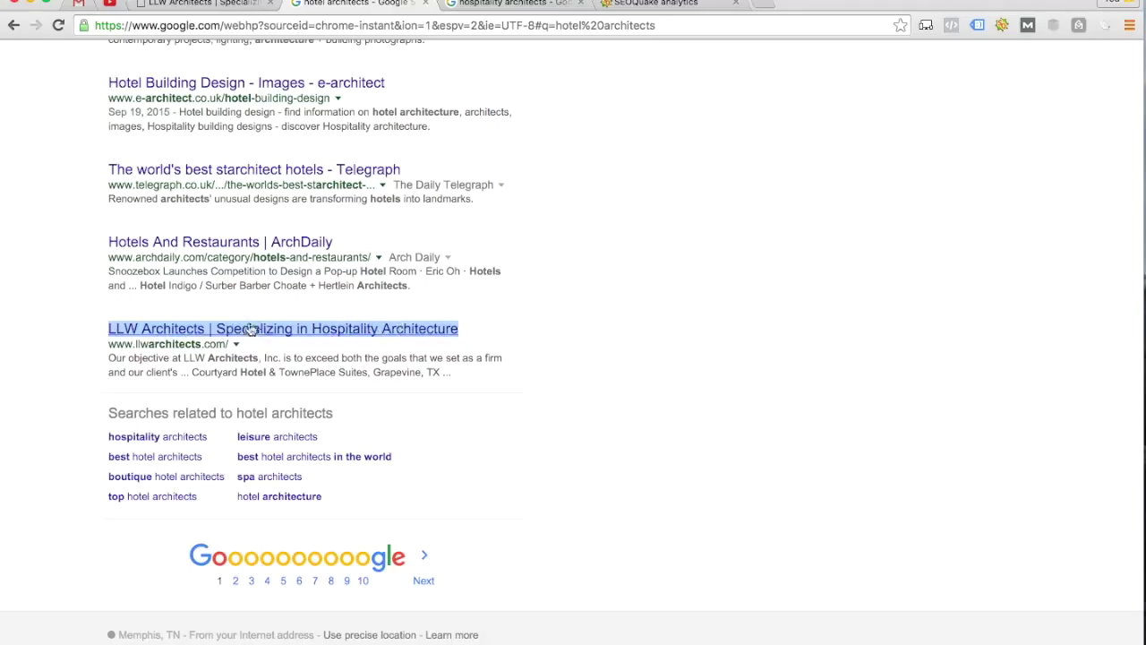
{"action": "left_click", "coordinate": [49, 325]}
Compare the audit's meta description entry with the LLW Architects listing in Google, highlighting its title and description snippet.
{"action": "left_click", "coordinate": [639, 4]}
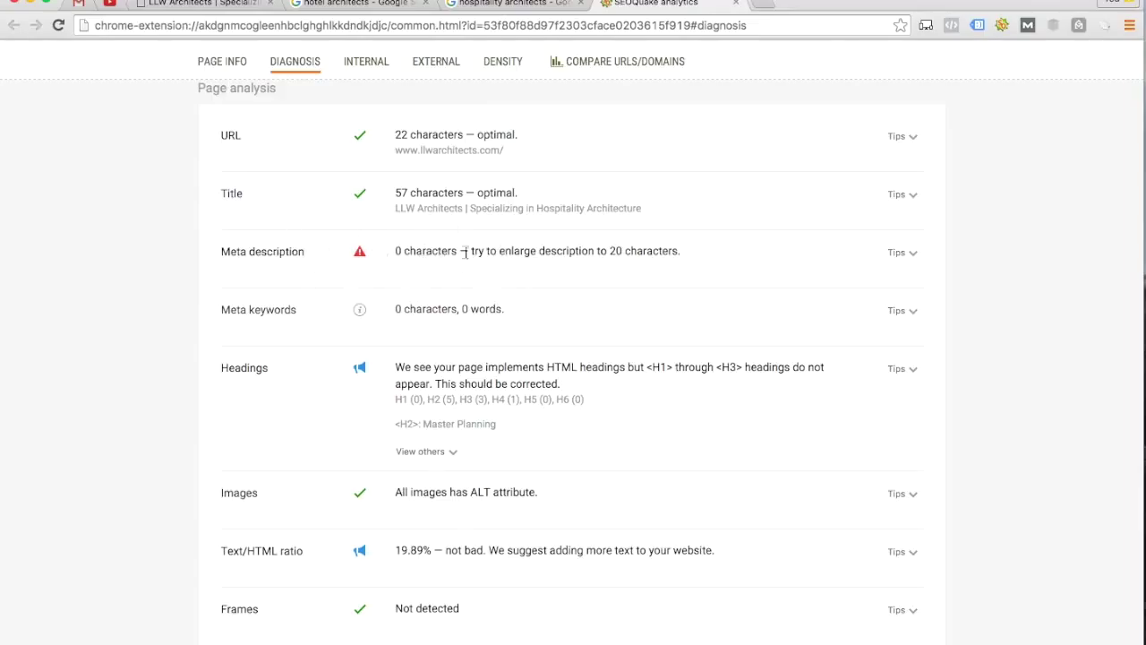
{"action": "left_click", "coordinate": [358, 3]}
{"action": "left_click_drag", "start_coordinate": [104, 329], "coordinate": [462, 331]}
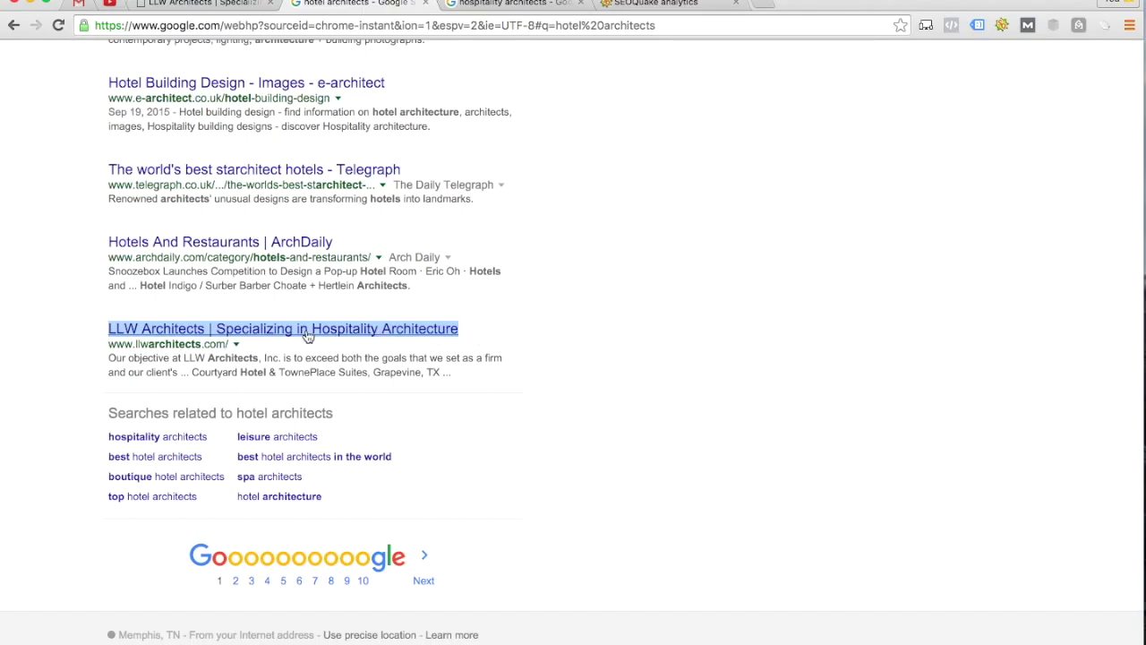
{"action": "left_click_drag", "start_coordinate": [104, 345], "coordinate": [231, 345]}
{"action": "left_click_drag", "start_coordinate": [106, 350], "coordinate": [297, 374]}
{"action": "left_click_drag", "start_coordinate": [106, 351], "coordinate": [359, 367]}
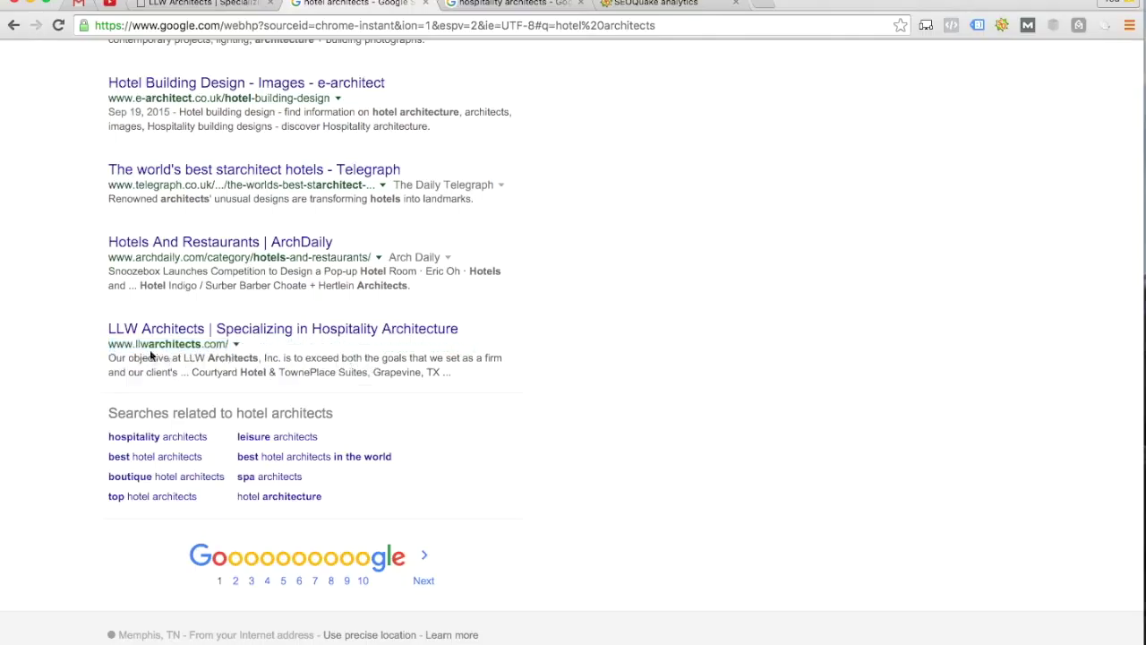
{"action": "left_click_drag", "start_coordinate": [108, 358], "coordinate": [510, 373]}
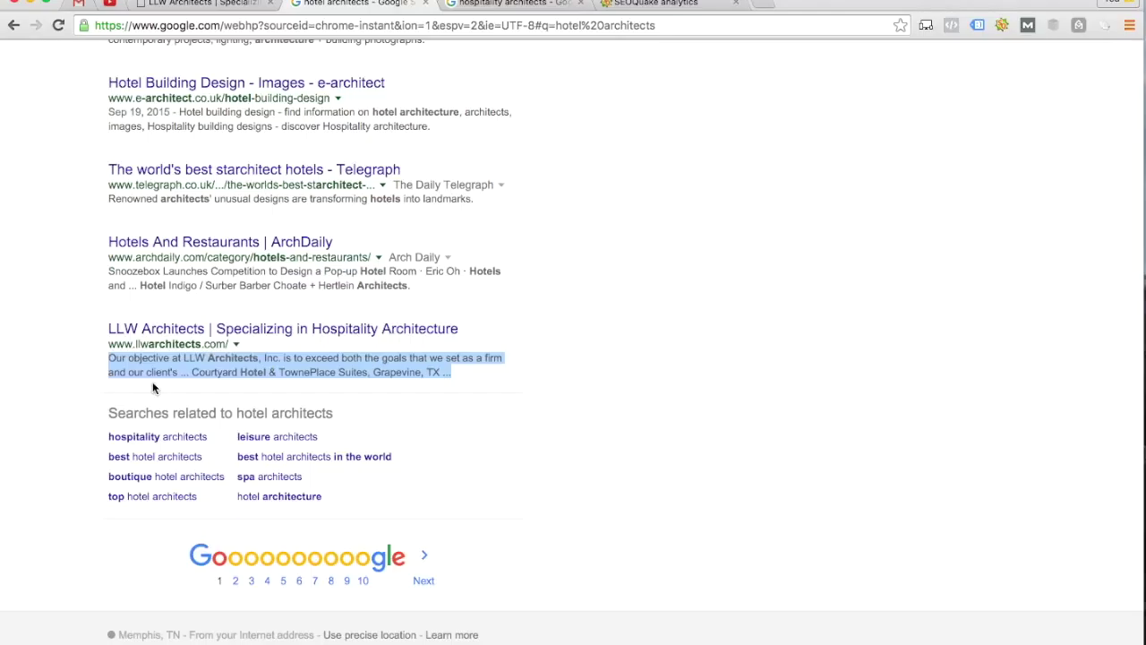
Read the audit's meta keywords and headings entries, then examine the "Who We Are" heading and text on the LLW Architects homepage.
{"action": "left_click", "coordinate": [661, 3]}
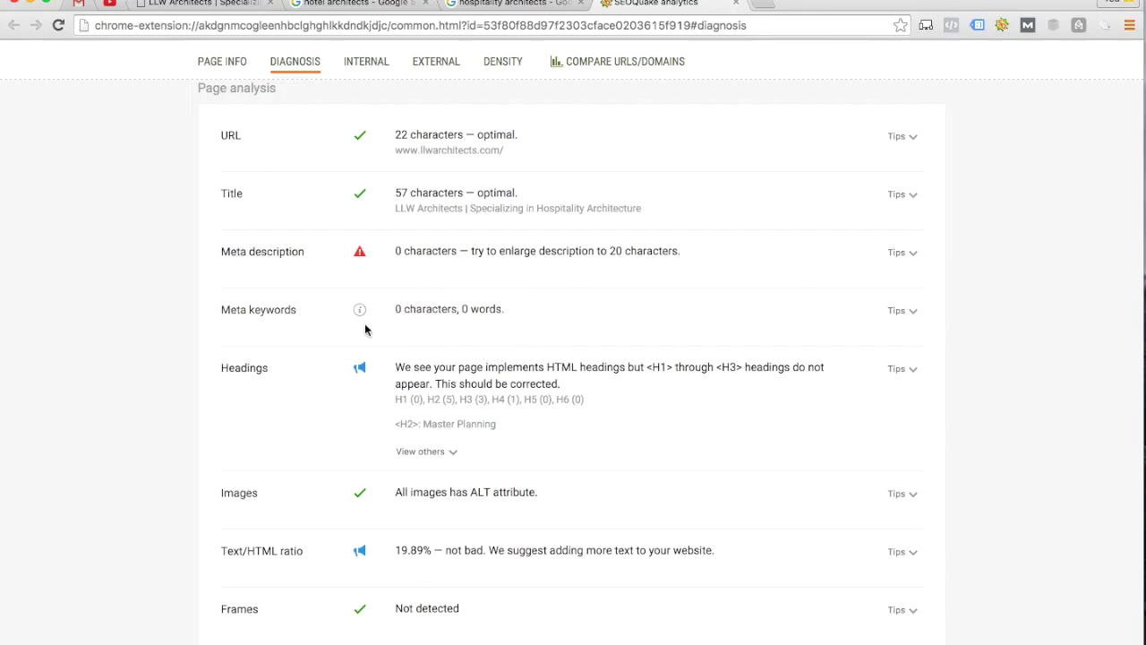
{"action": "scroll", "coordinate": [533, 324], "scroll_direction": "down", "scroll_amount": 3}
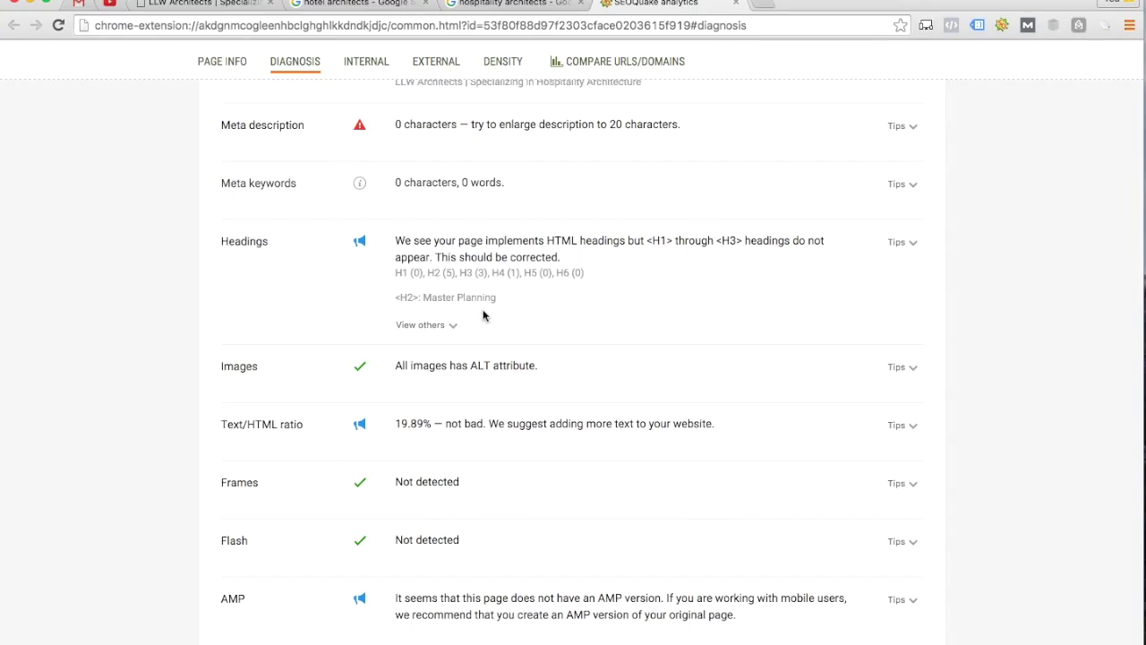
{"action": "left_click", "coordinate": [190, 7]}
{"action": "scroll", "coordinate": [124, 382], "scroll_direction": "down", "scroll_amount": 5}
{"action": "scroll", "coordinate": [125, 387], "scroll_direction": "down", "scroll_amount": 1}
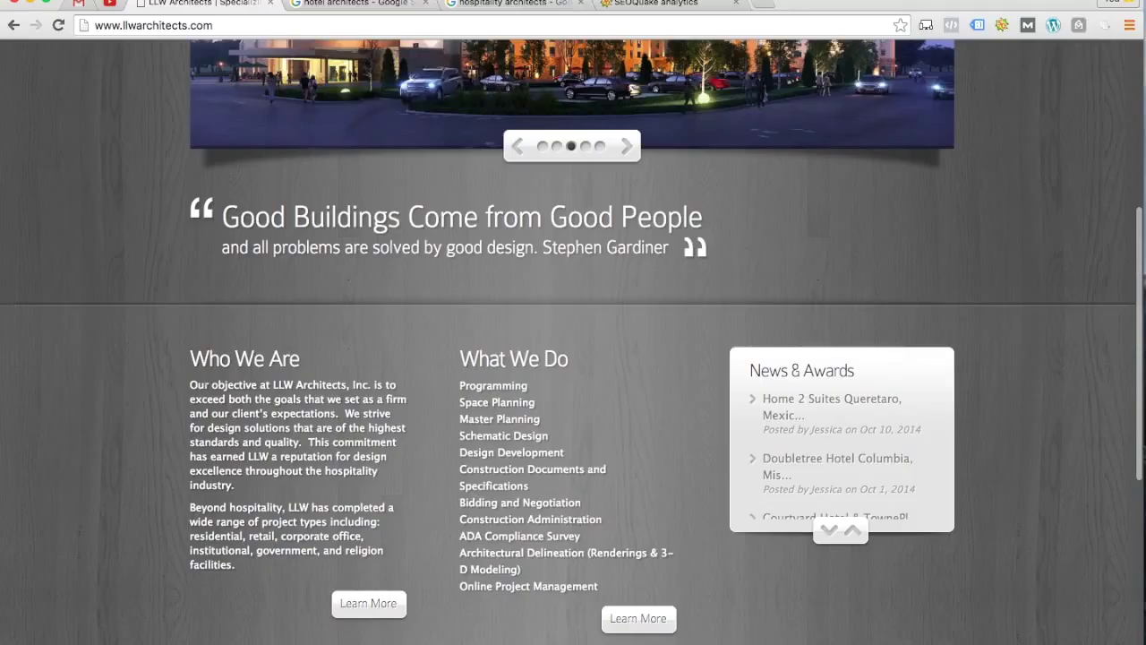
{"action": "left_click_drag", "start_coordinate": [191, 359], "coordinate": [336, 491]}
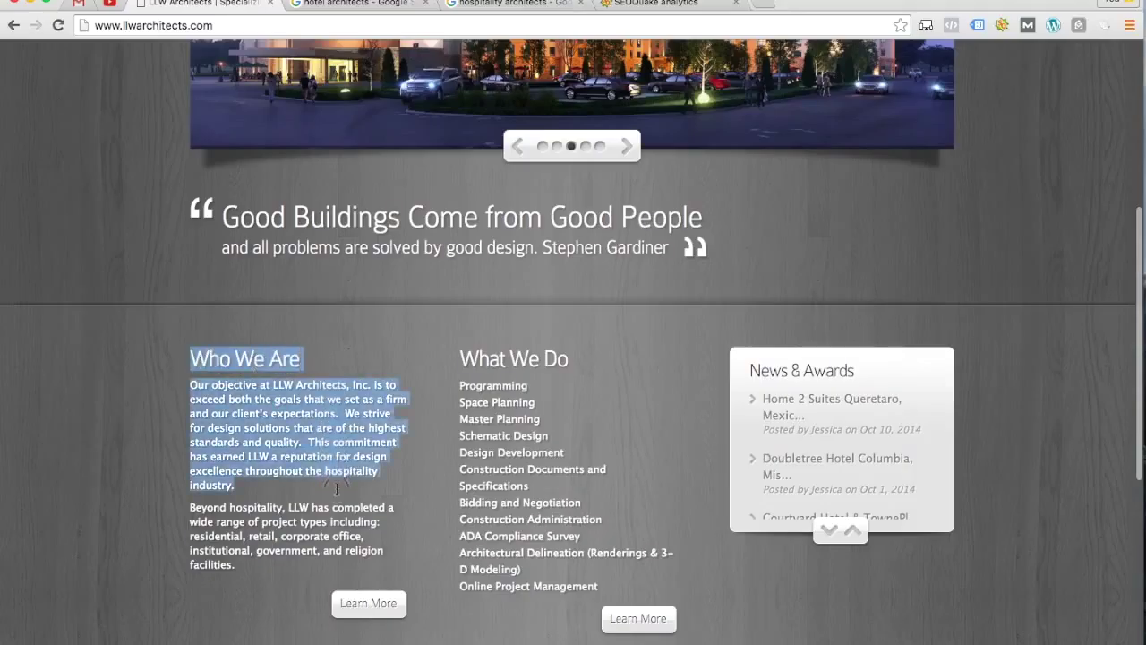
{"action": "left_click", "coordinate": [337, 491]}
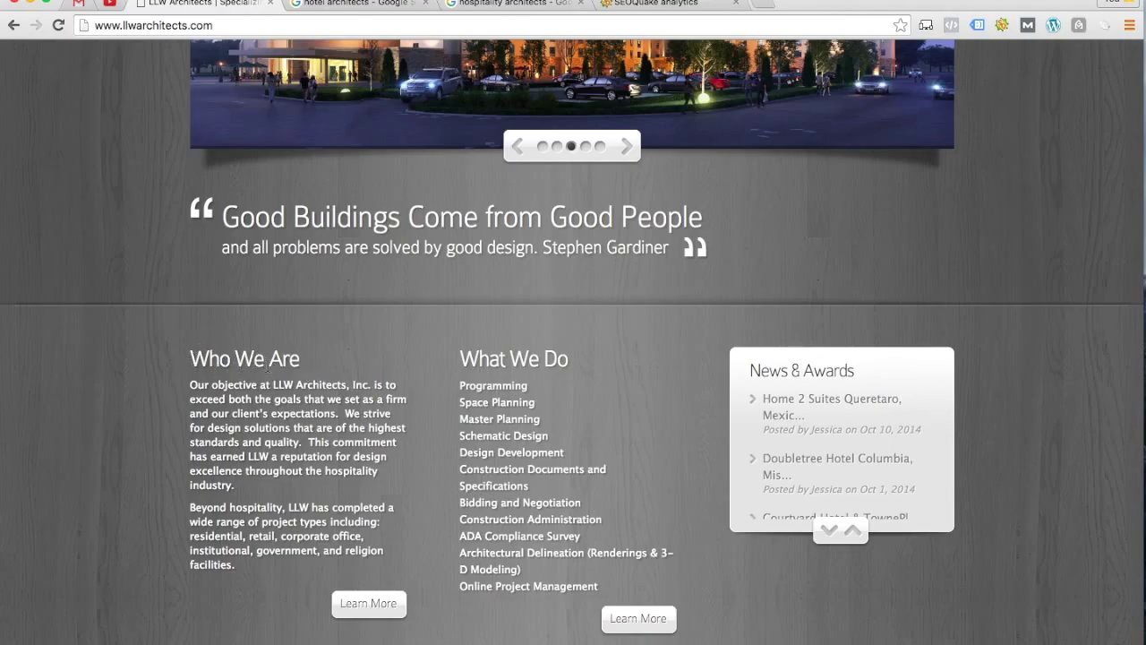
Expand the full headings list in the SEOQuake audit and examine the H1 and H2 counts.
{"action": "left_click", "coordinate": [683, 7]}
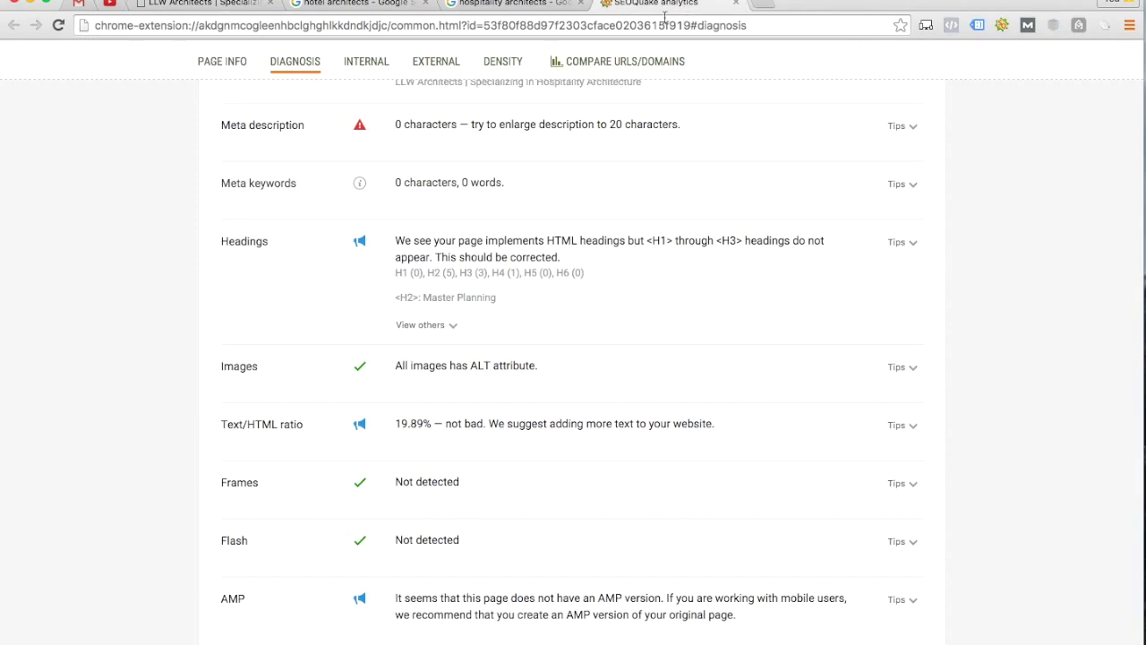
{"action": "left_click", "coordinate": [413, 325]}
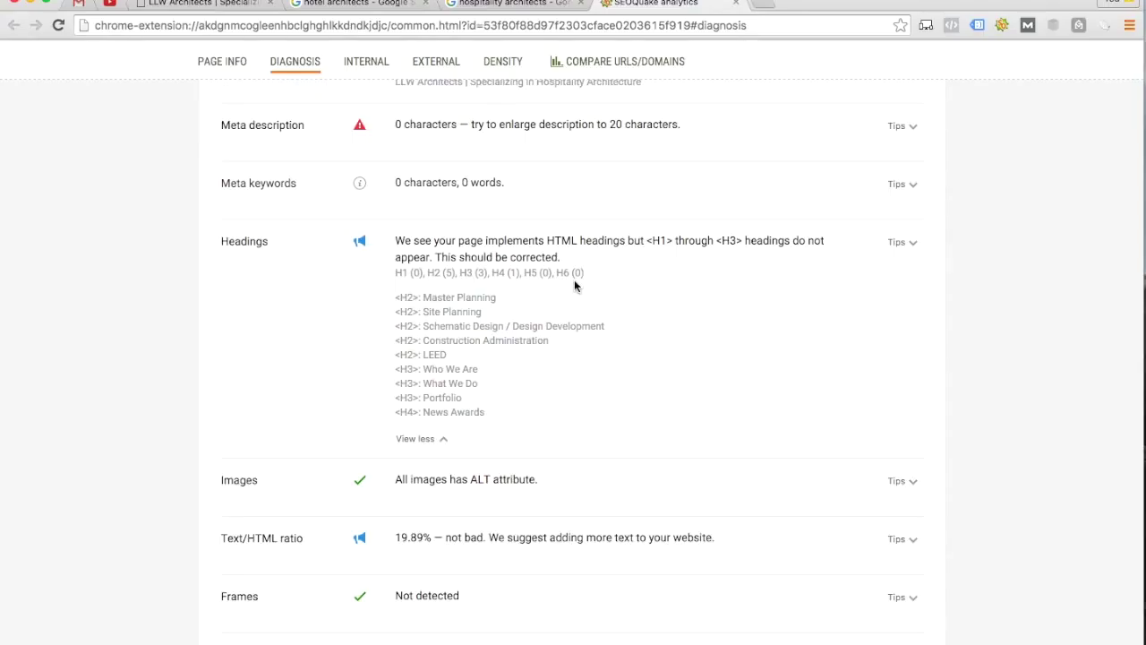
{"action": "left_click_drag", "start_coordinate": [396, 273], "coordinate": [426, 273]}
{"action": "left_click", "coordinate": [427, 273]}
{"action": "left_click_drag", "start_coordinate": [428, 273], "coordinate": [455, 272]}
Review the audit entries from images to AMP, highlighting the Text/HTML ratio recommendation.
{"action": "scroll", "coordinate": [380, 383], "scroll_direction": "down", "scroll_amount": 5}
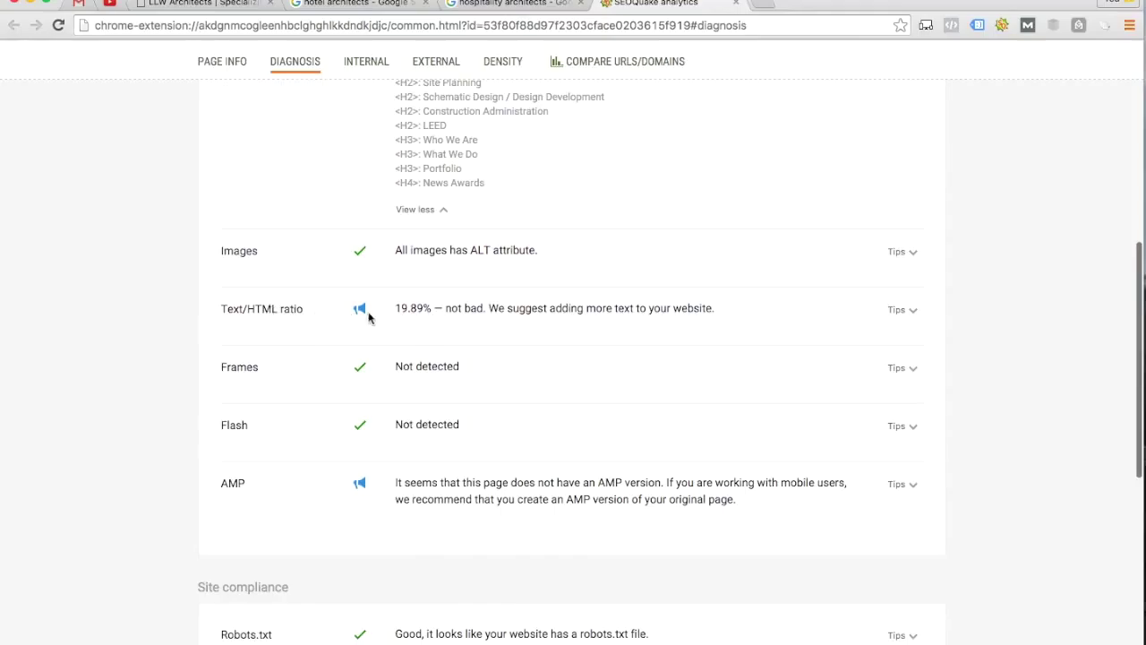
{"action": "left_click_drag", "start_coordinate": [391, 308], "coordinate": [737, 323]}
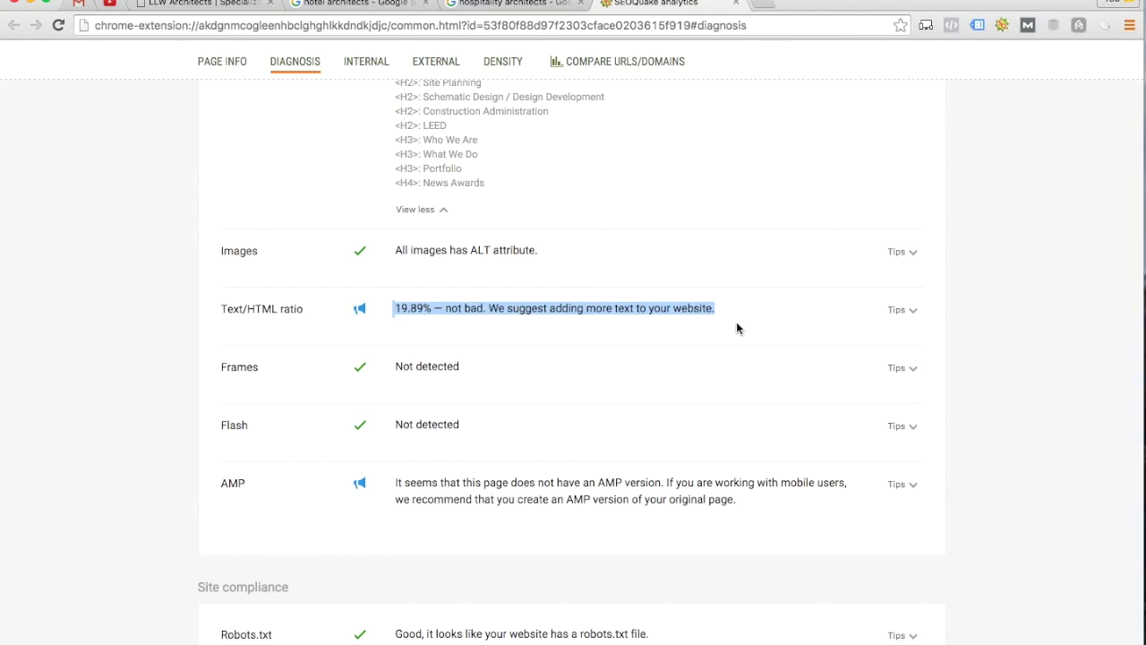
{"action": "scroll", "coordinate": [737, 328], "scroll_direction": "down", "scroll_amount": 5}
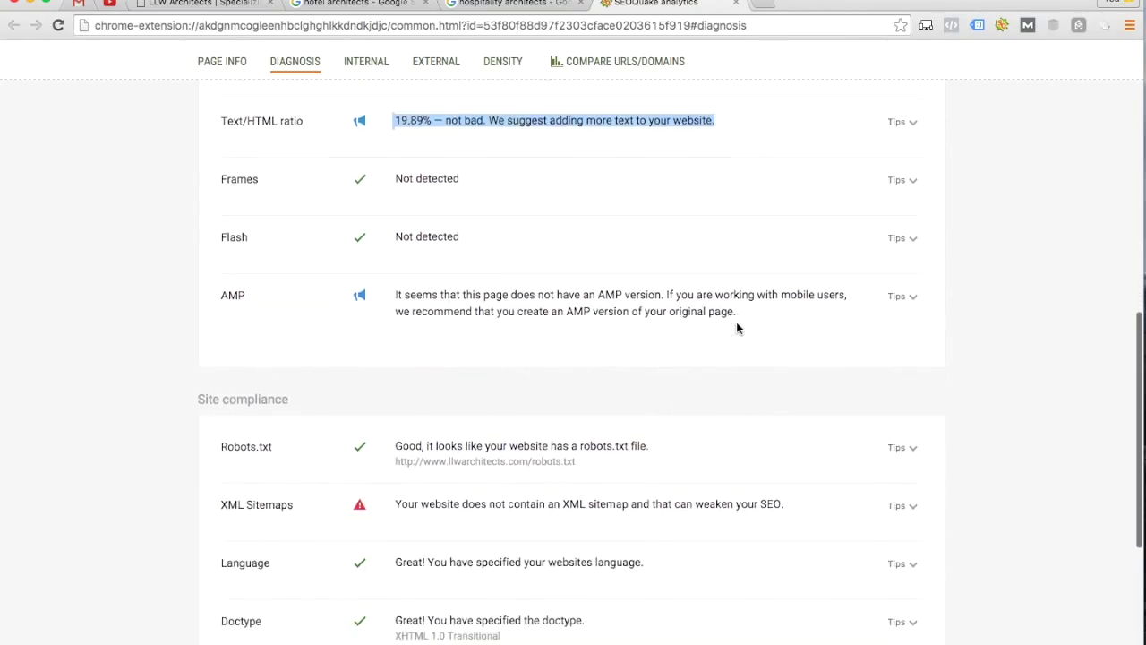
Read the audit's site compliance entries, including XML sitemaps, and highlight the Google Analytics entry.
{"action": "scroll", "coordinate": [737, 324], "scroll_direction": "down", "scroll_amount": 1}
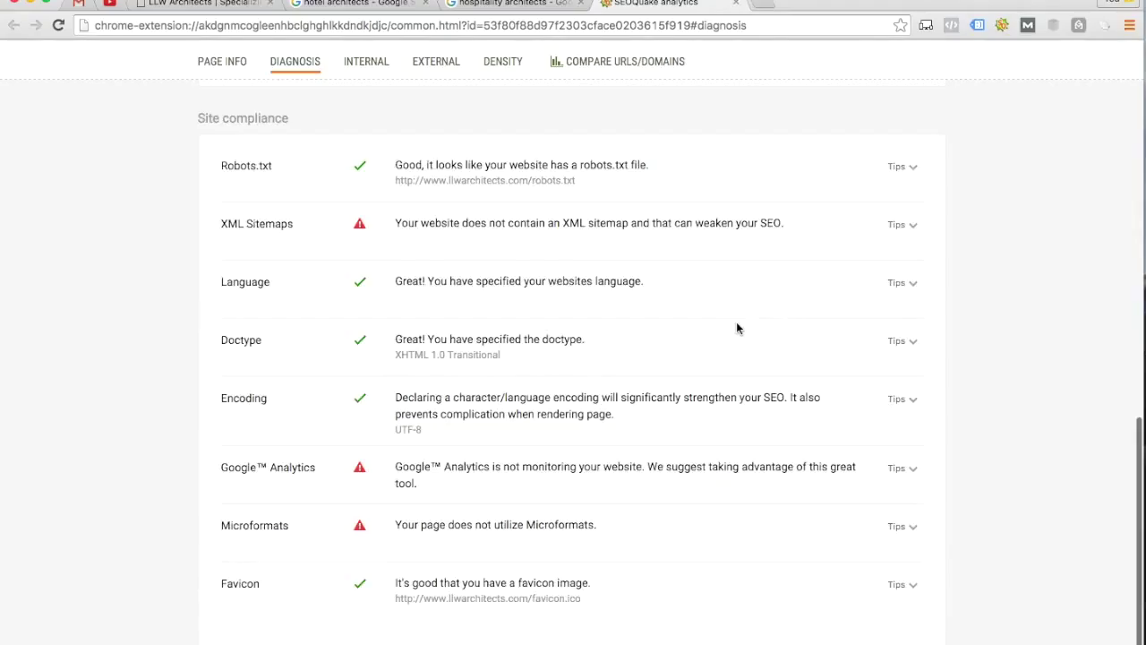
{"action": "scroll", "coordinate": [737, 324], "scroll_direction": "down", "scroll_amount": 1}
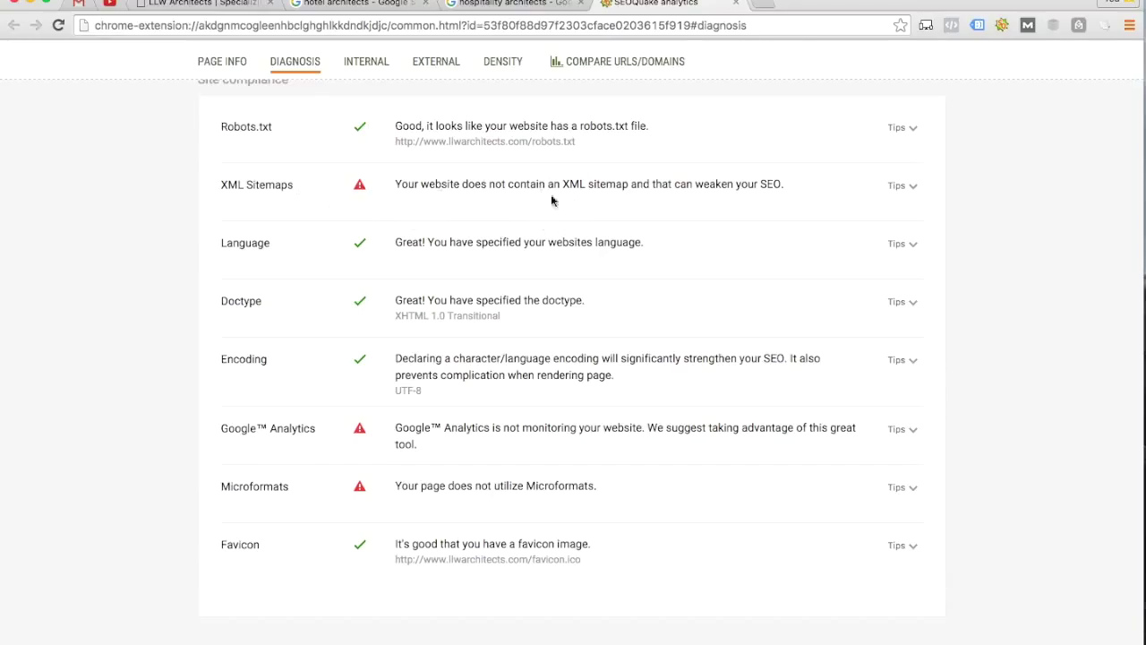
{"action": "scroll", "coordinate": [518, 281], "scroll_direction": "down", "scroll_amount": 1}
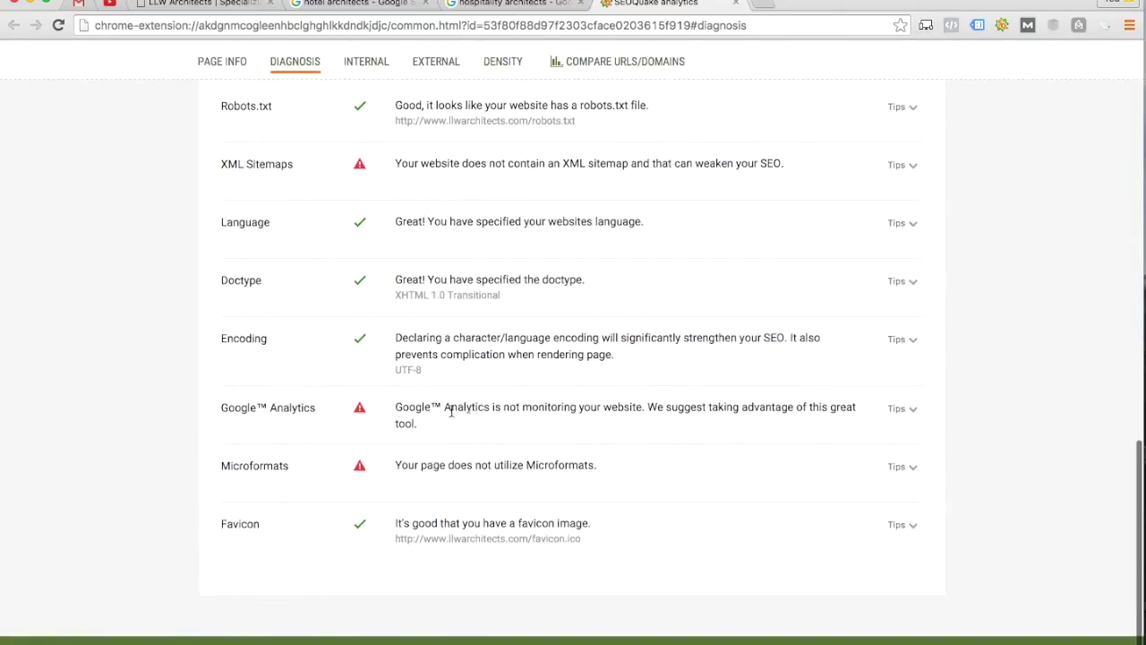
{"action": "left_click_drag", "start_coordinate": [438, 425], "coordinate": [291, 419]}
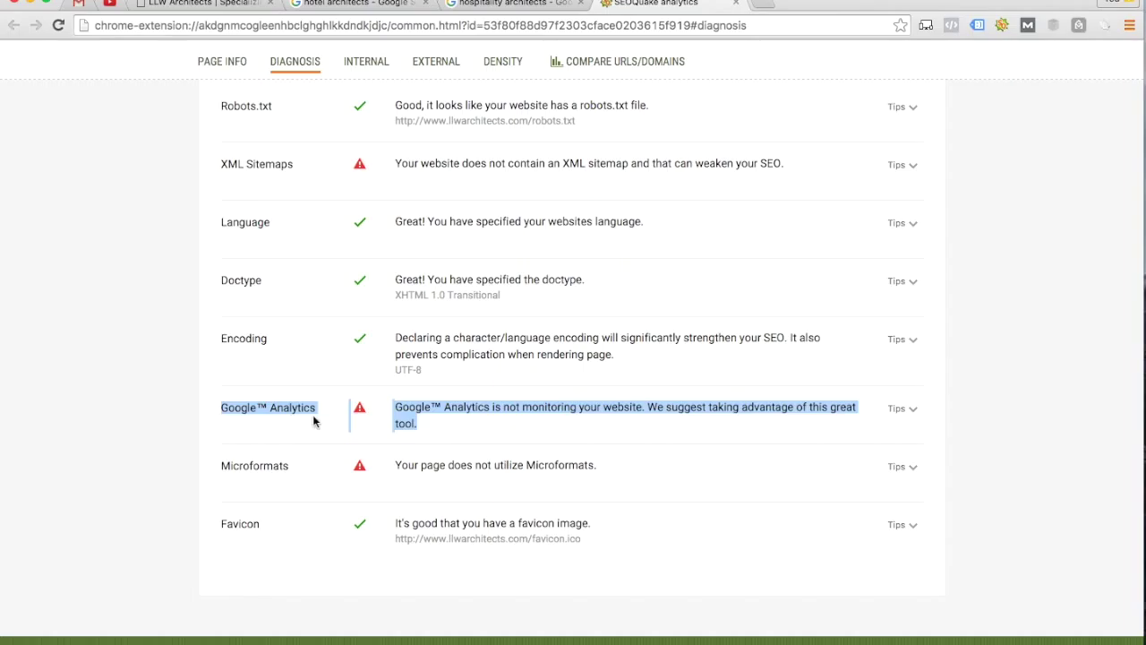
Return to the LLW Architects homepage and review it from the header down through the Who We Are, What We Do and Portfolio sections.
{"action": "left_click", "coordinate": [201, 5]}
{"action": "scroll", "coordinate": [160, 179], "scroll_direction": "up", "scroll_amount": 5}
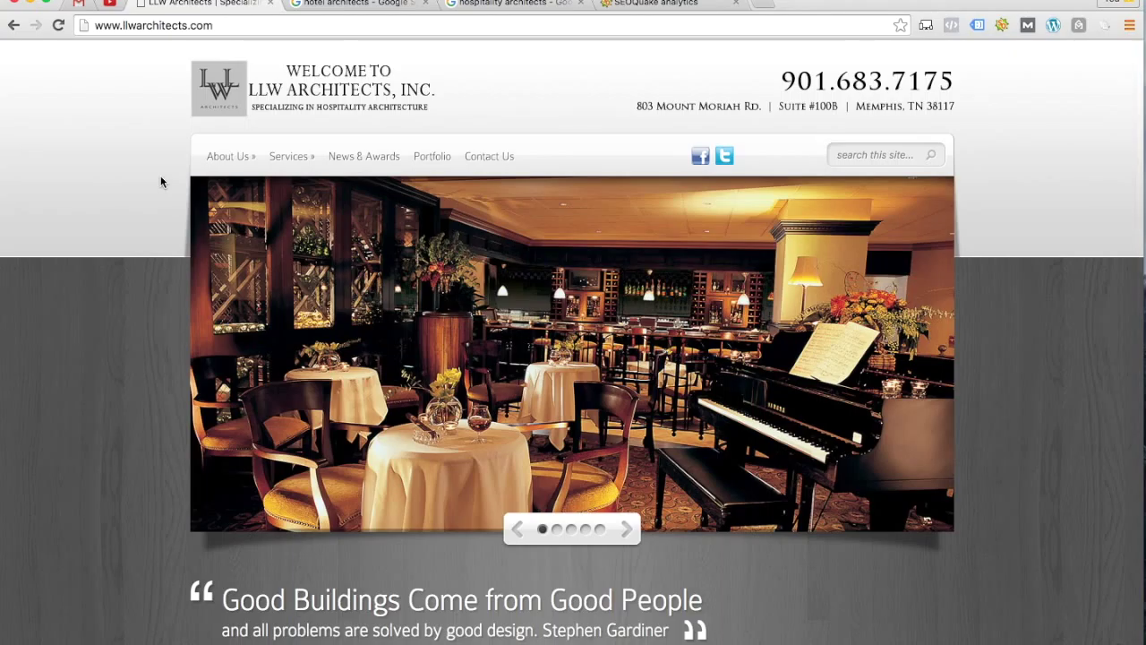
{"action": "scroll", "coordinate": [161, 180], "scroll_direction": "down", "scroll_amount": 5}
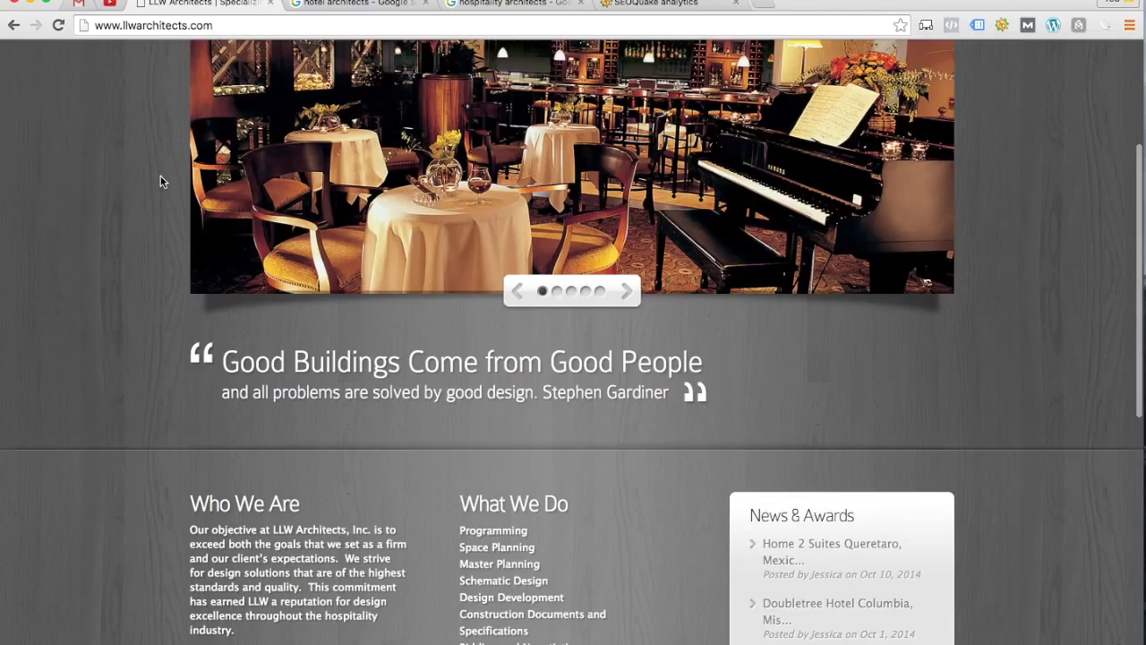
{"action": "scroll", "coordinate": [160, 181], "scroll_direction": "down", "scroll_amount": 6}
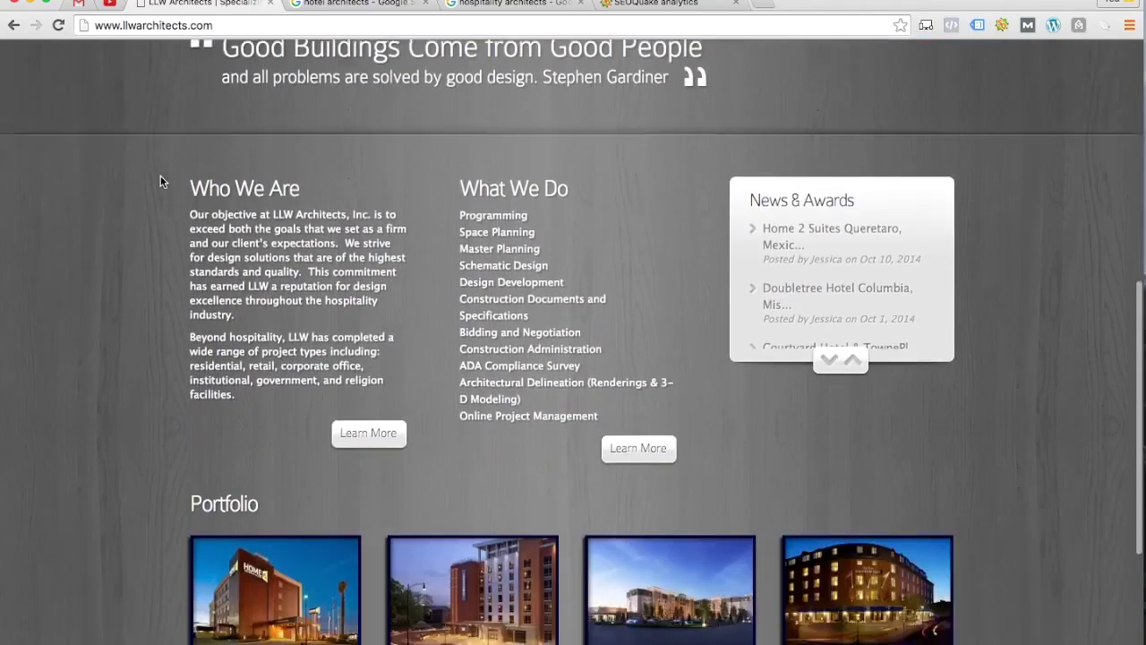
{"action": "scroll", "coordinate": [160, 182], "scroll_direction": "down", "scroll_amount": 5}
{"action": "scroll", "coordinate": [160, 182], "scroll_direction": "up", "scroll_amount": 15}
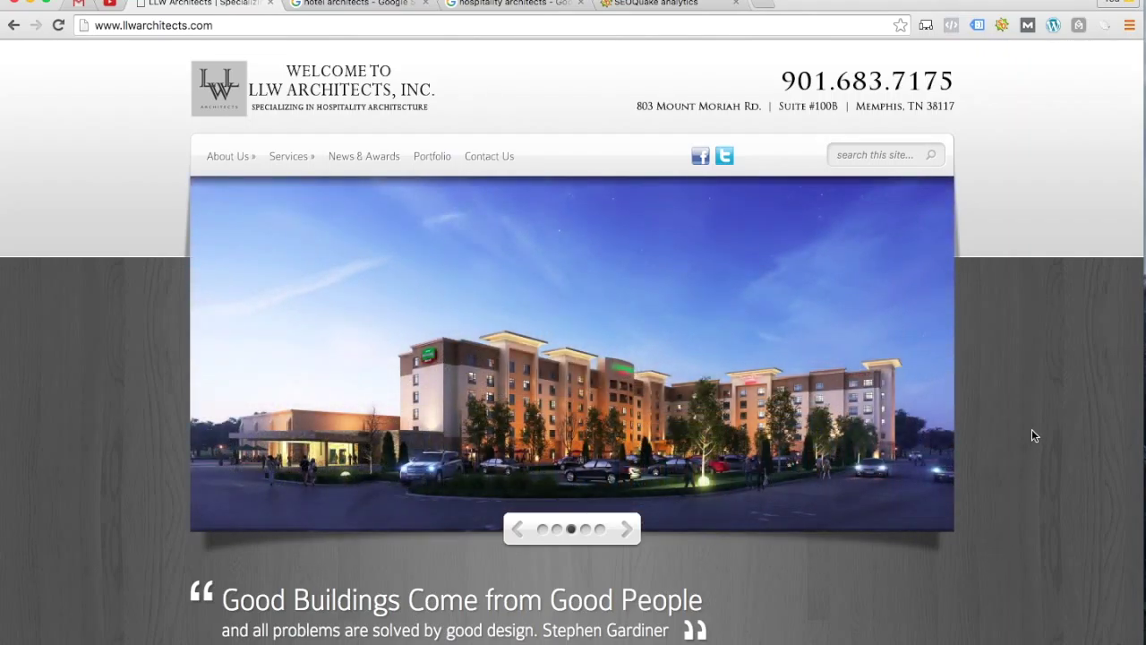
{"action": "scroll", "coordinate": [1031, 435], "scroll_direction": "down", "scroll_amount": 2}
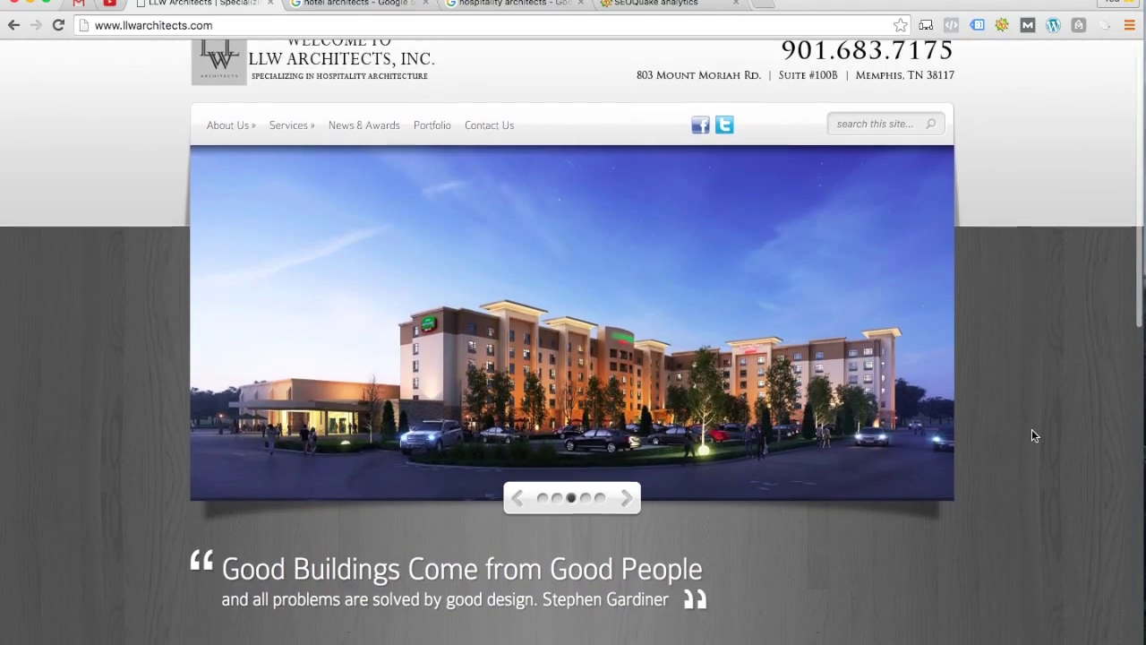
{"action": "scroll", "coordinate": [1032, 435], "scroll_direction": "up", "scroll_amount": 2}
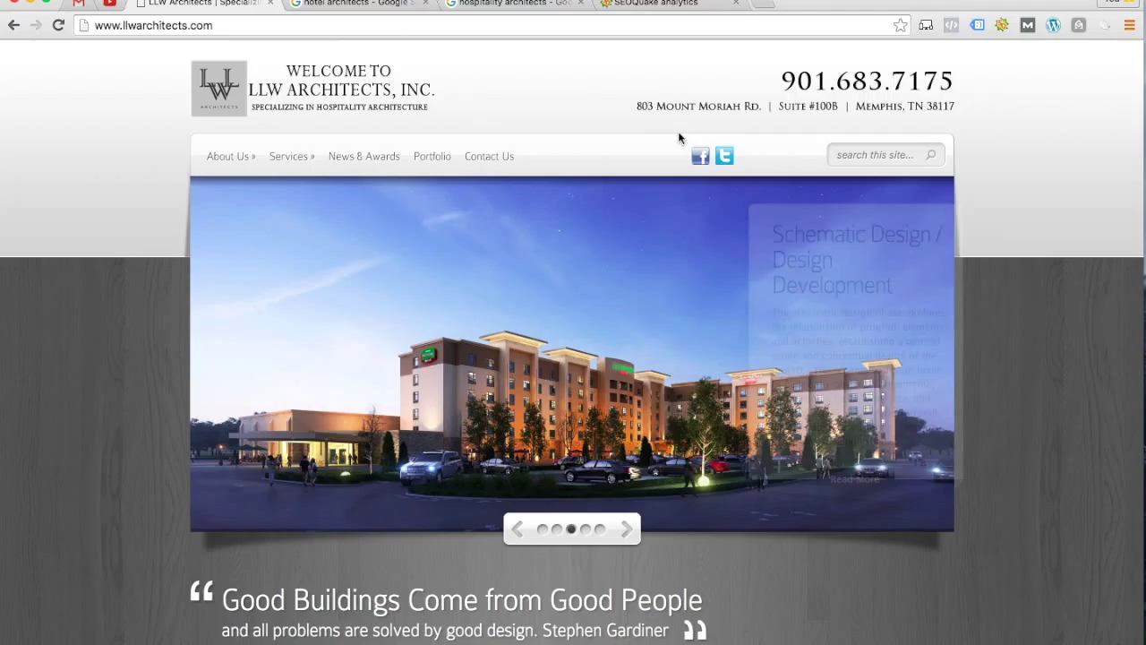
{"action": "scroll", "coordinate": [564, 100], "scroll_direction": "up", "scroll_amount": 1}
{"action": "scroll", "coordinate": [564, 104], "scroll_direction": "down", "scroll_amount": 5}
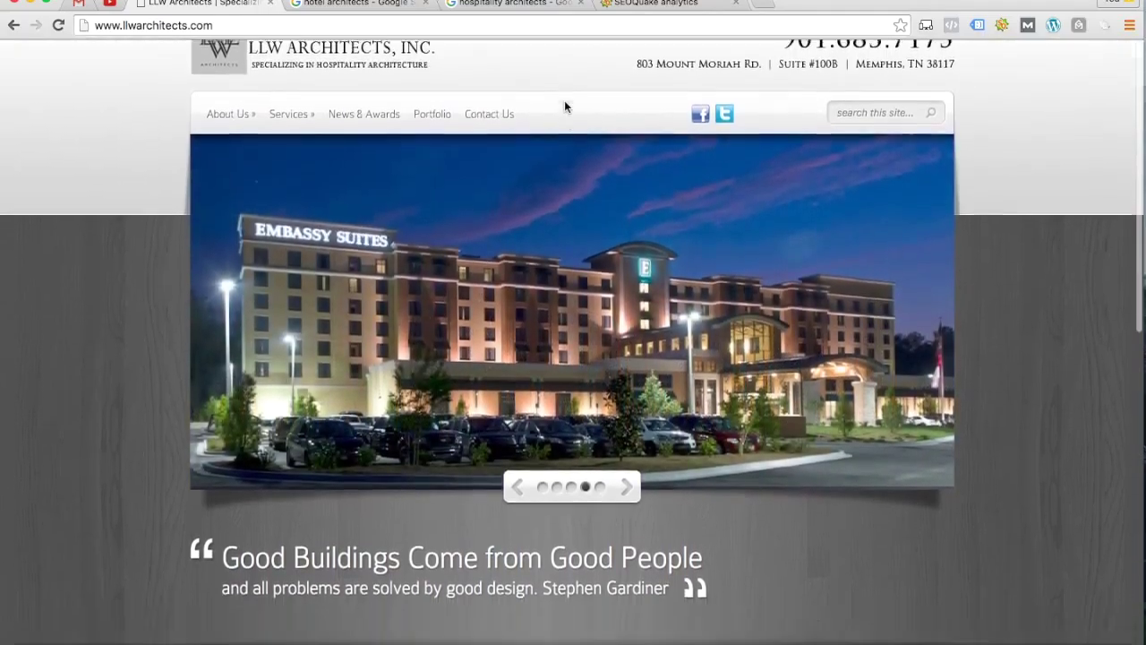
{"action": "scroll", "coordinate": [564, 103], "scroll_direction": "up", "scroll_amount": 5}
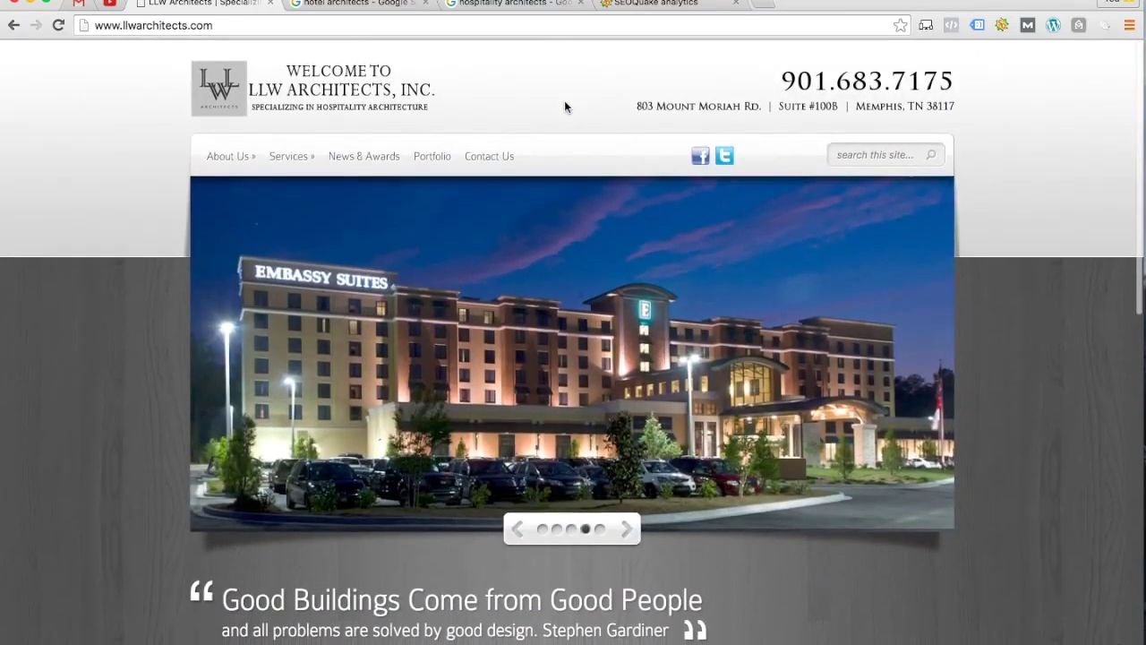